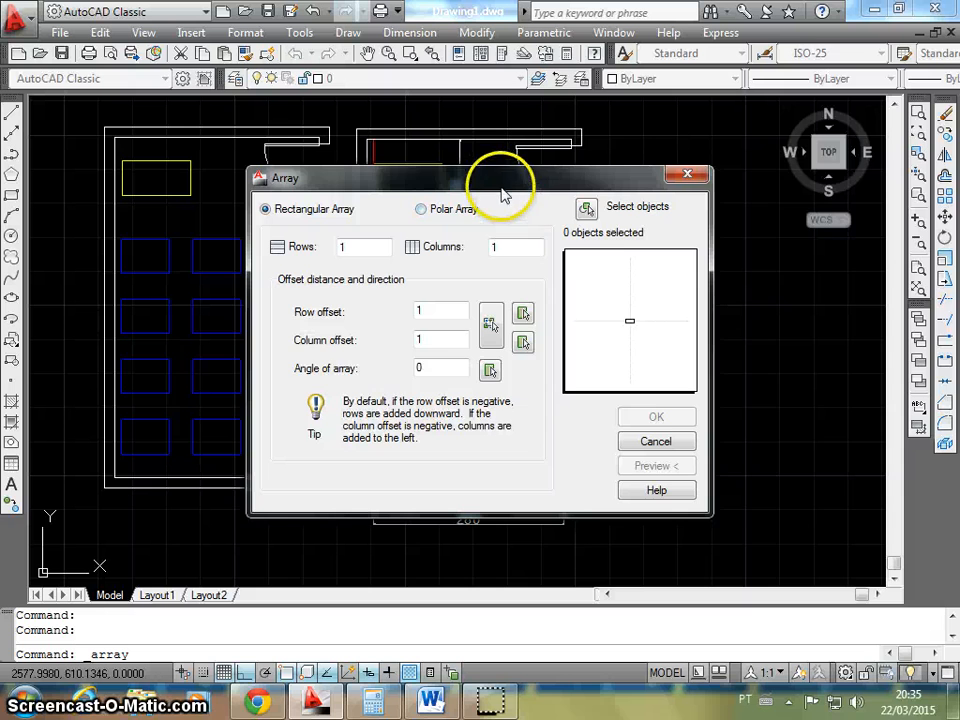
Set the rectangular array's row count to 4, keeping the Array dialog clear of the room plans.
mouse_move(504, 193)
mouse_down()
mouse_move(692, 210)
mouse_move(864, 171)
mouse_move(888, 148)
mouse_up()
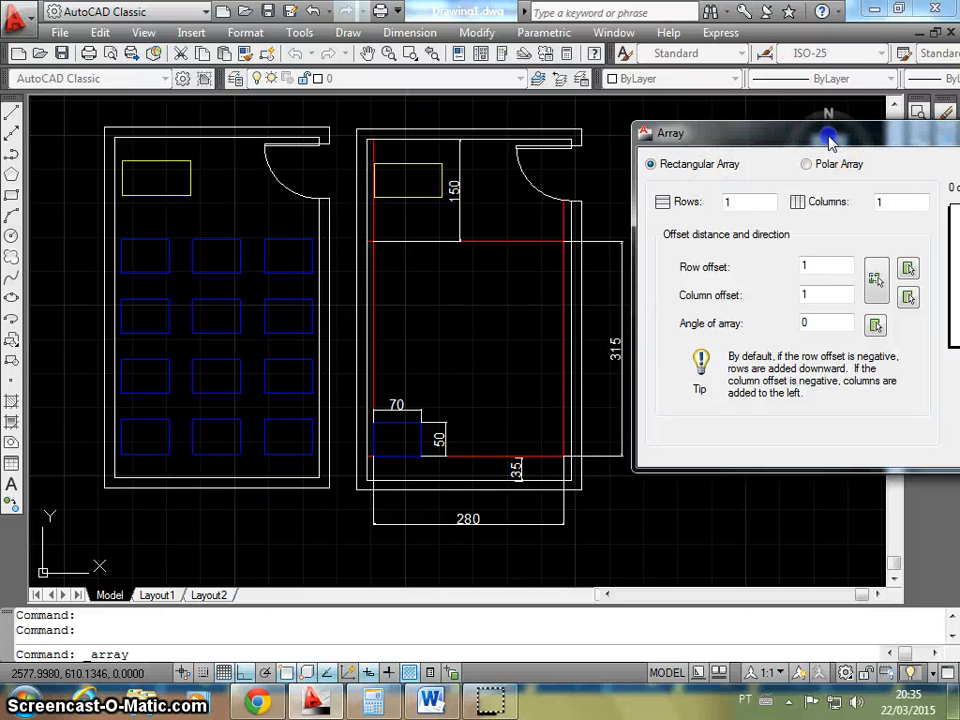
drag(828, 140, 833, 136)
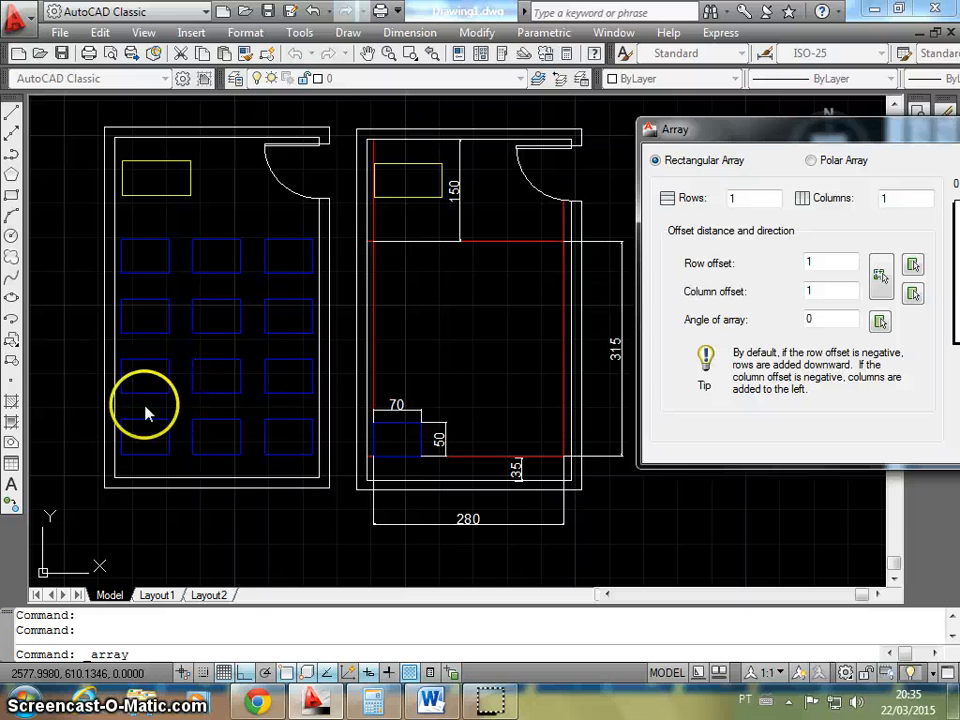
double_click(731, 198)
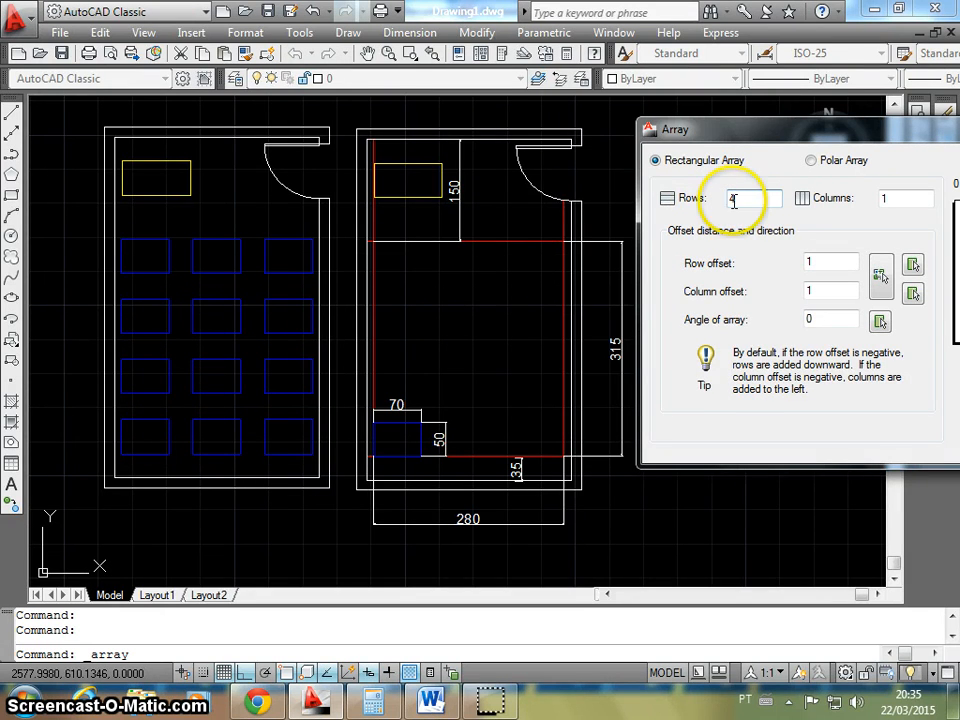
text(4)
drag(821, 129, 786, 133)
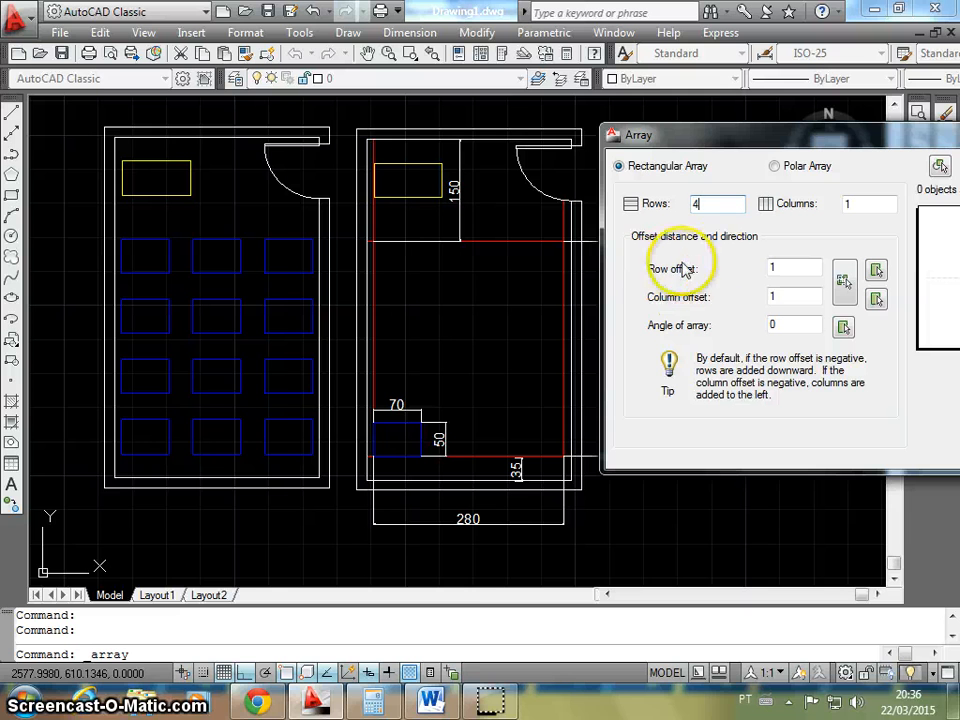
Check the row spacing formula and its definitions in the Word notes, and return to the AutoCAD drawing.
click(431, 700)
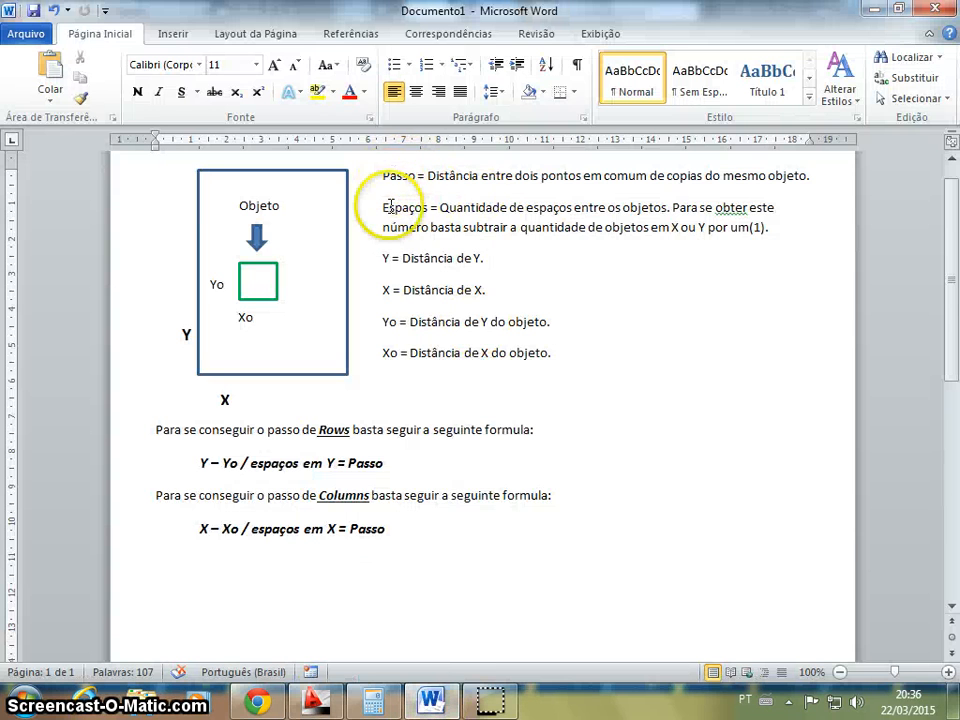
click(431, 700)
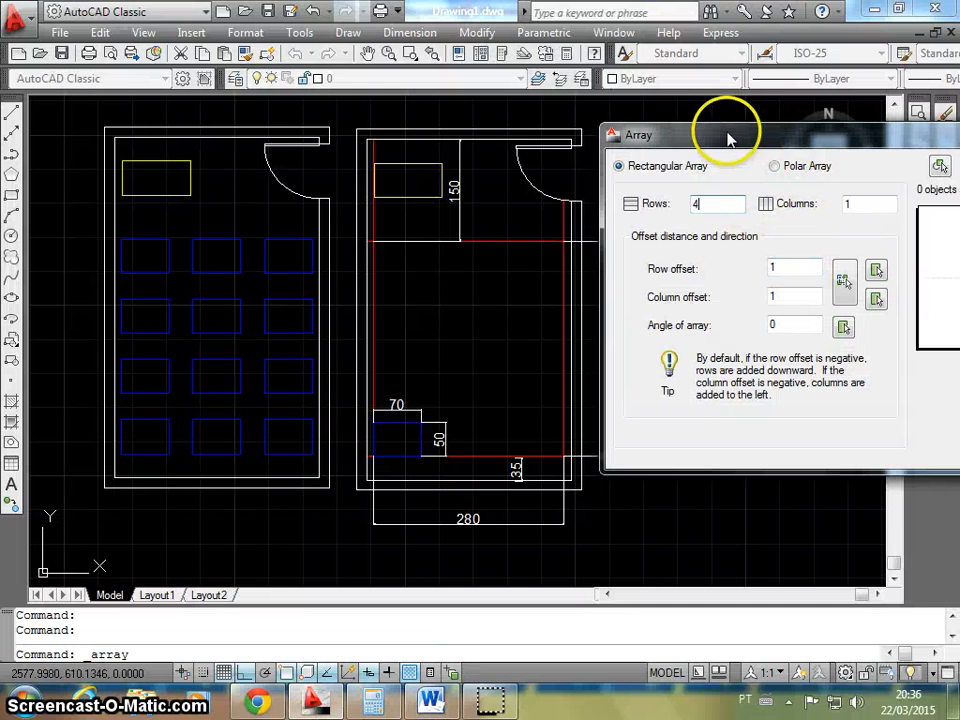
drag(727, 137, 760, 133)
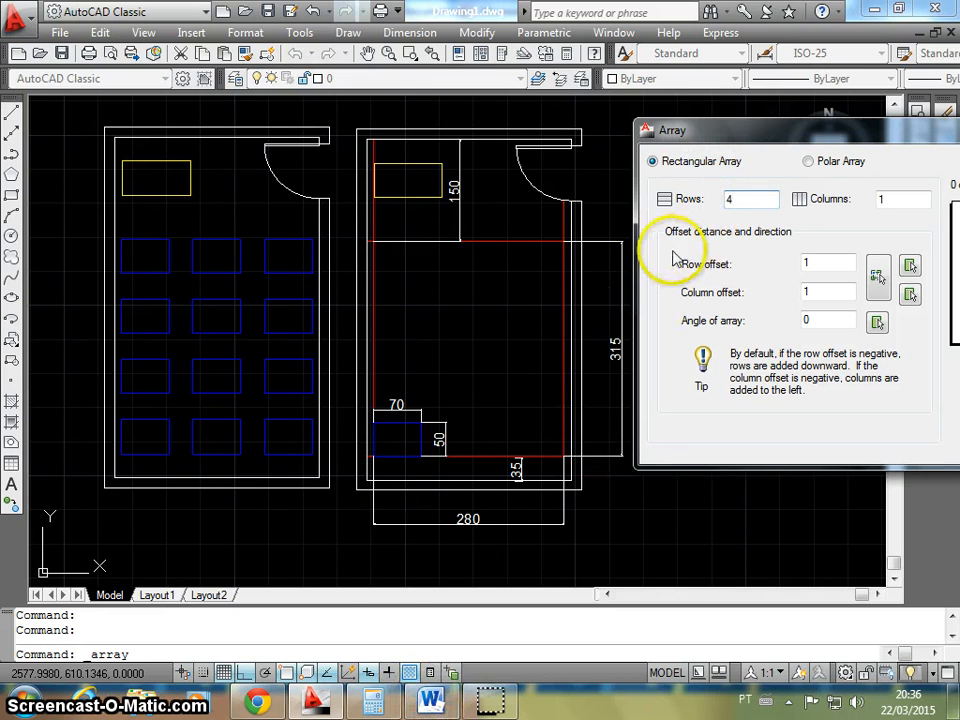
click(433, 703)
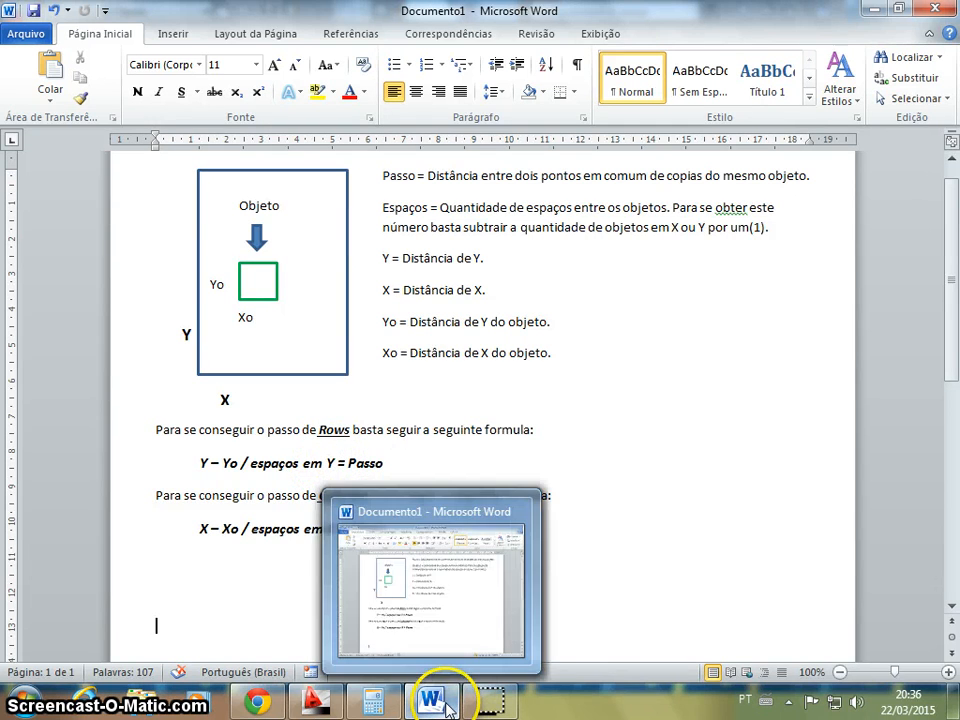
click(315, 702)
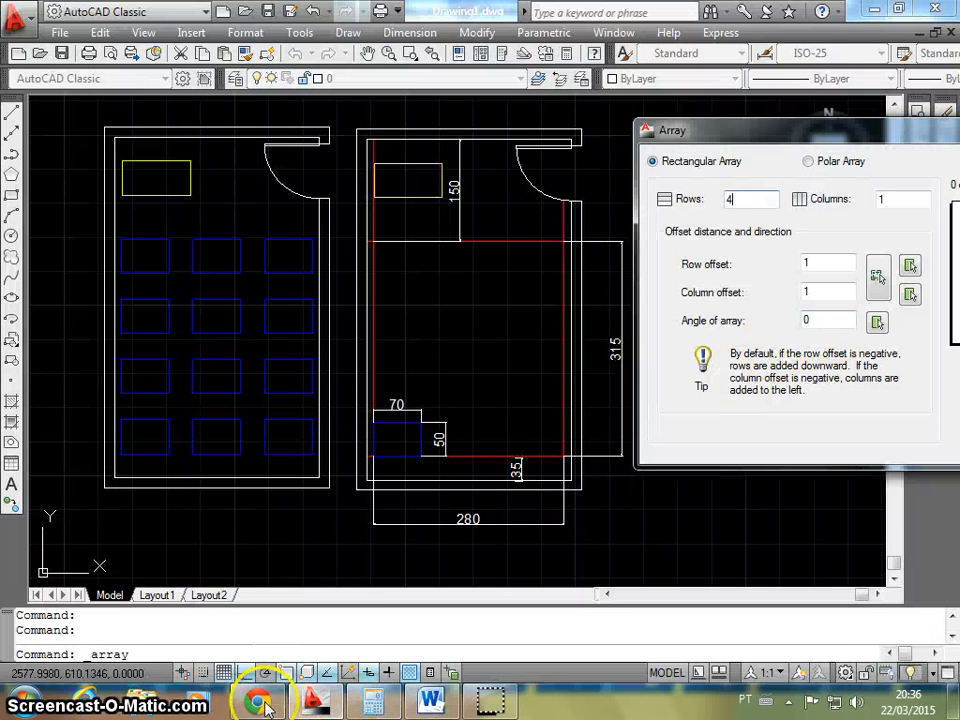
Compute the row offset in the Windows Calculator as (315 - 50) / 3, using the area's height and the desk's depth.
click(373, 702)
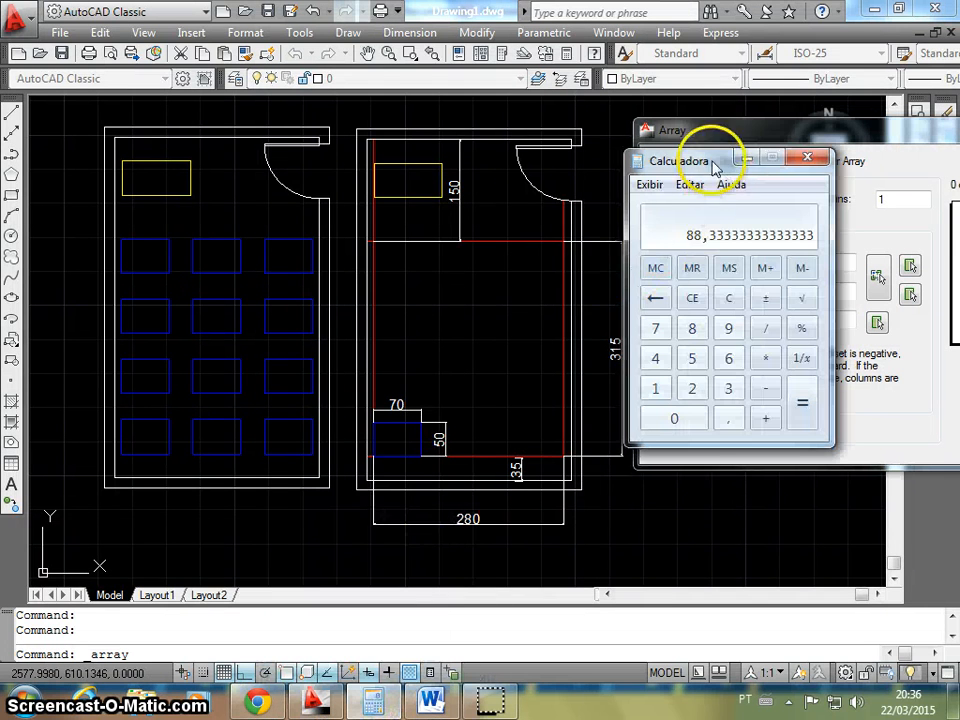
mouse_move(714, 167)
mouse_down()
mouse_move(167, 161)
mouse_move(182, 165)
mouse_move(180, 185)
mouse_up()
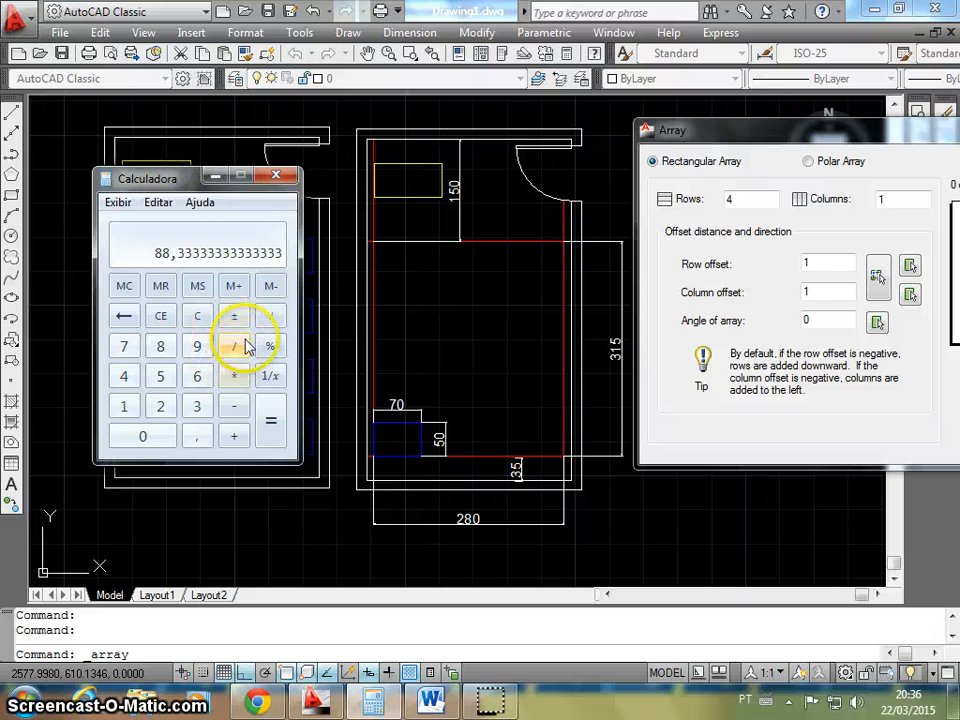
click(257, 250)
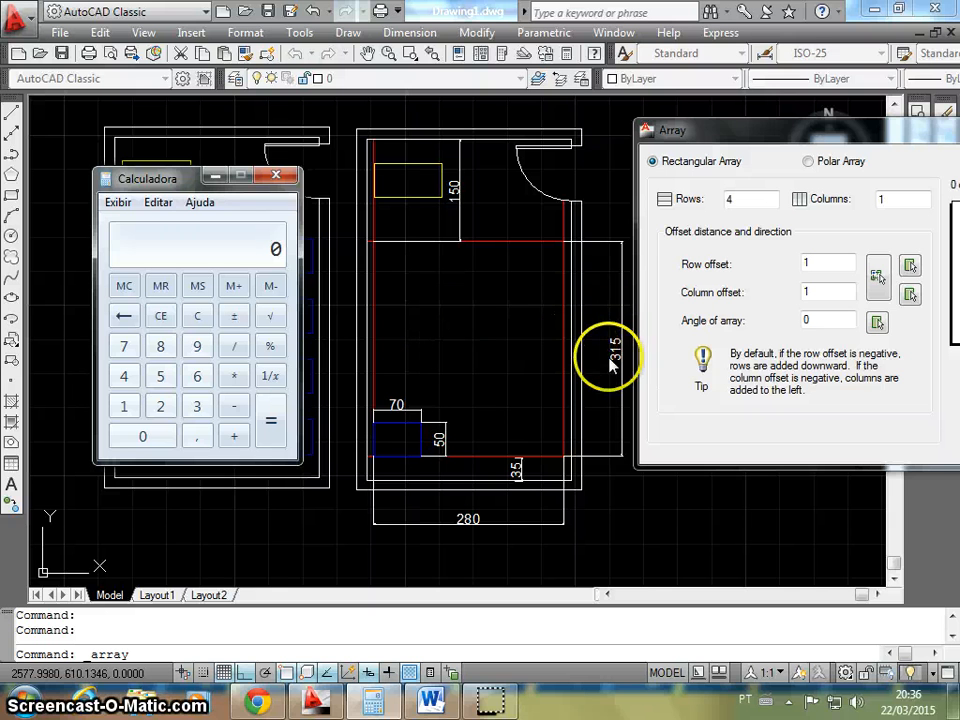
click(197, 406)
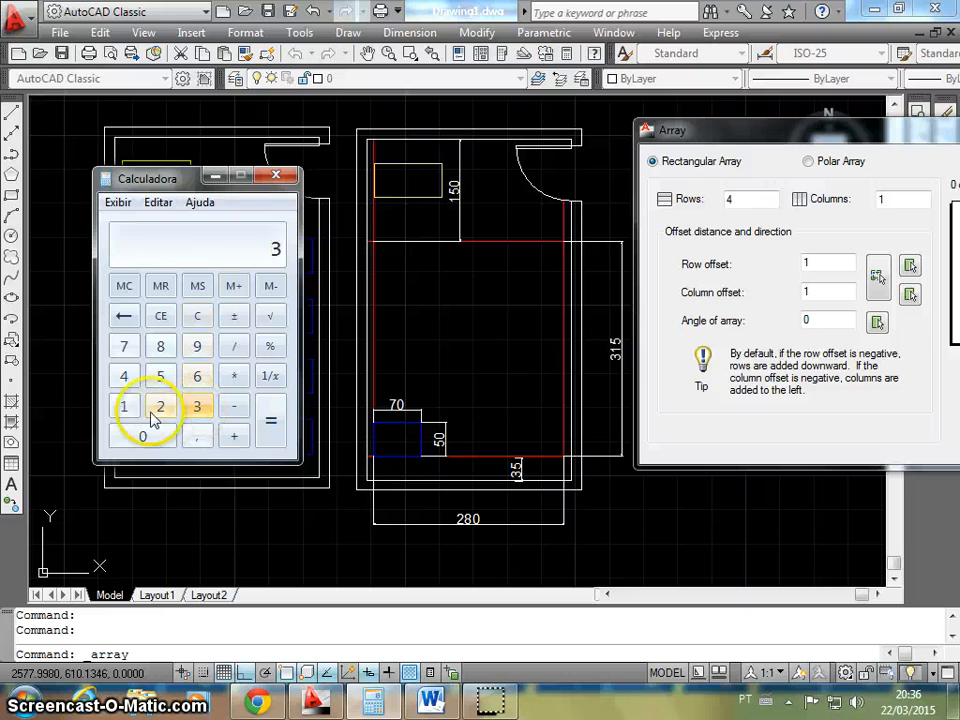
click(124, 406)
click(160, 376)
click(236, 408)
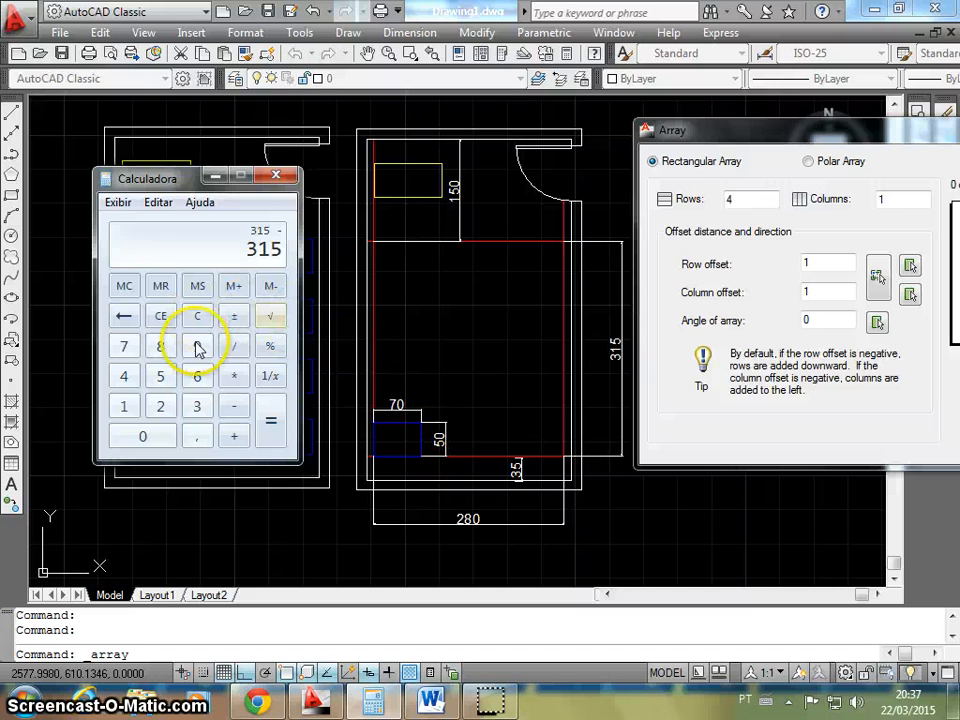
click(162, 445)
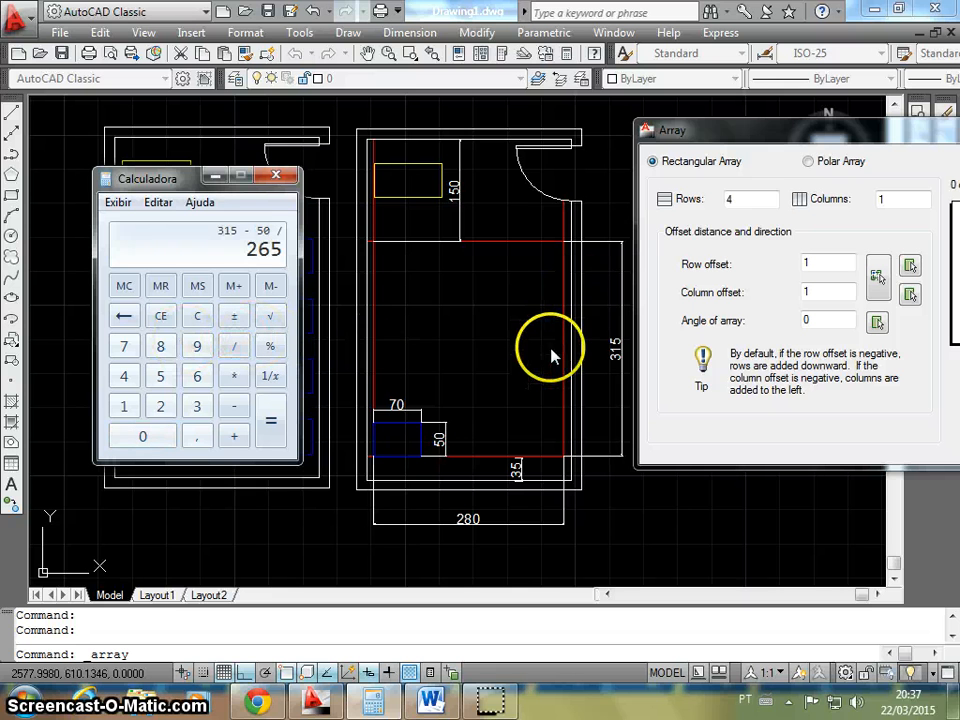
click(305, 700)
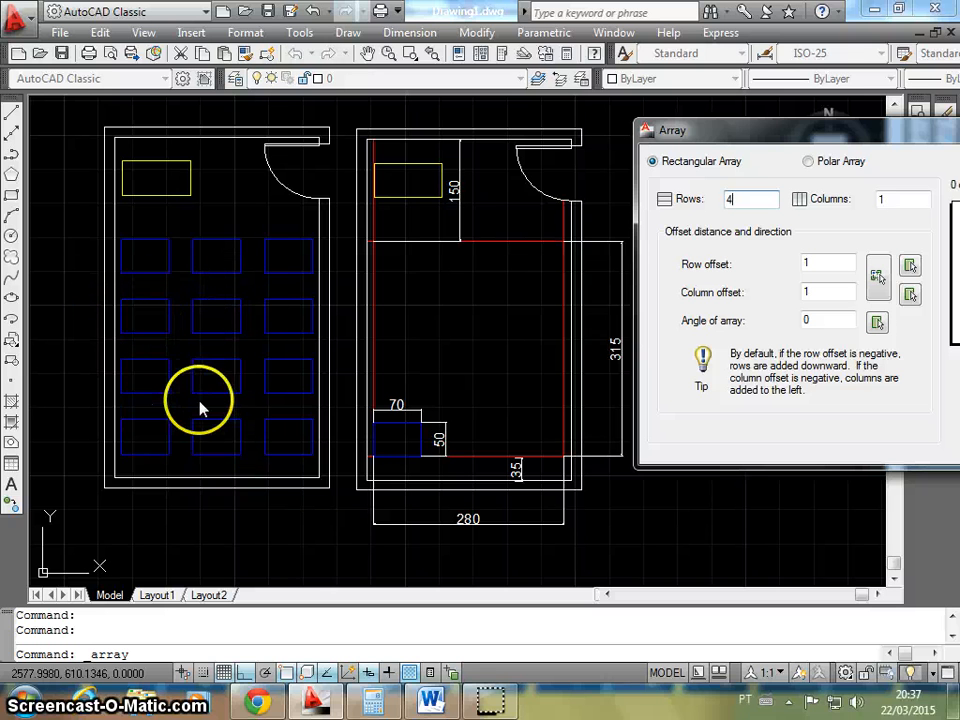
click(374, 700)
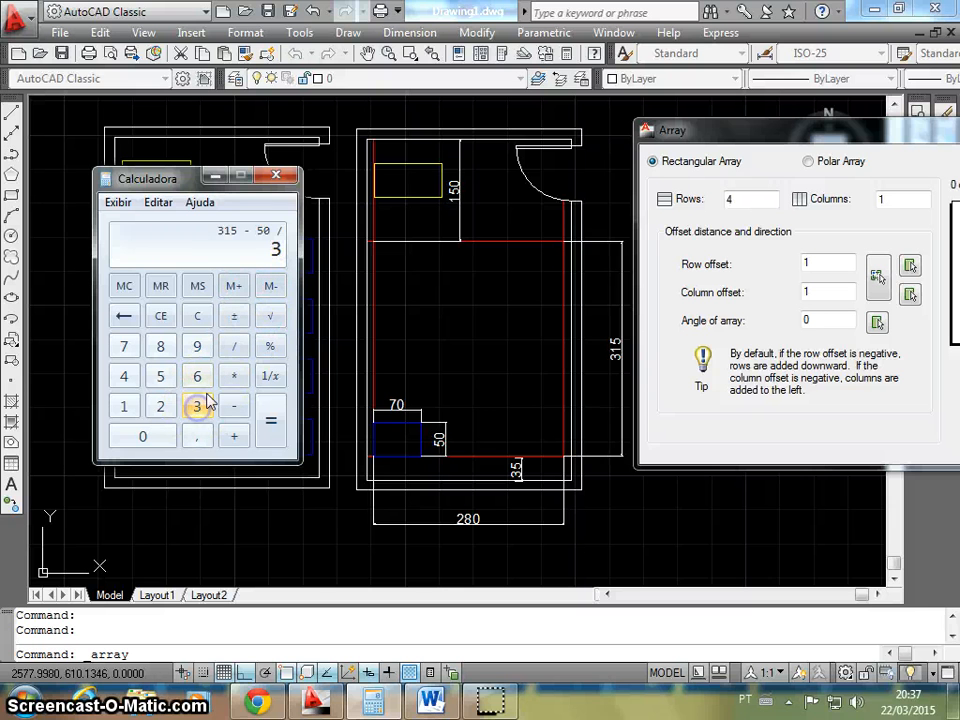
click(271, 420)
click(180, 252)
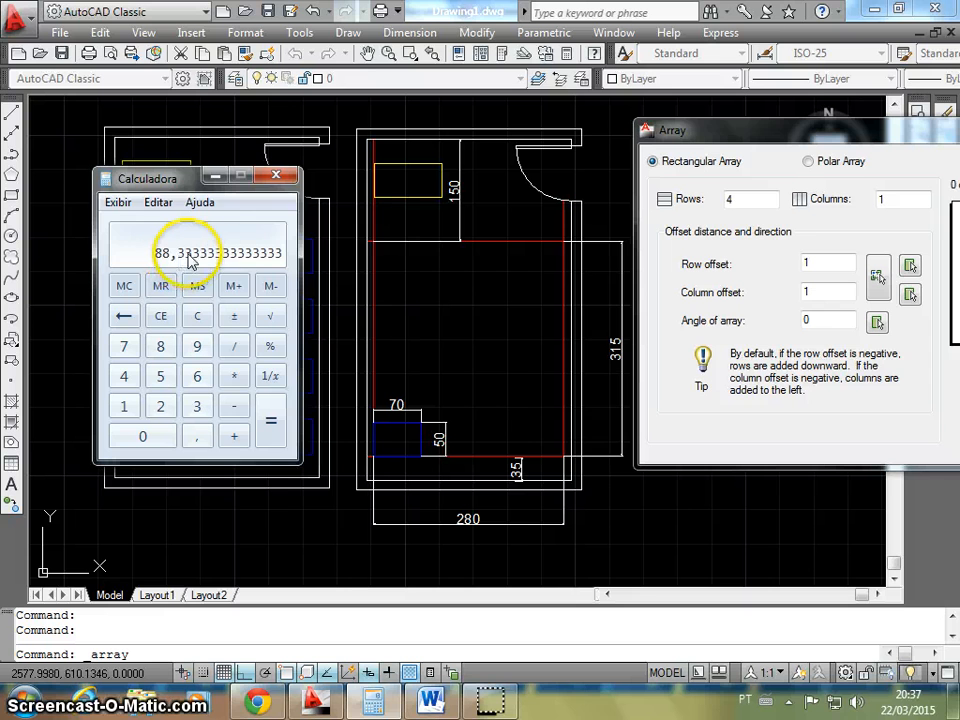
Set the array's row offset to 88.333 and its column count to 3.
double_click(811, 263)
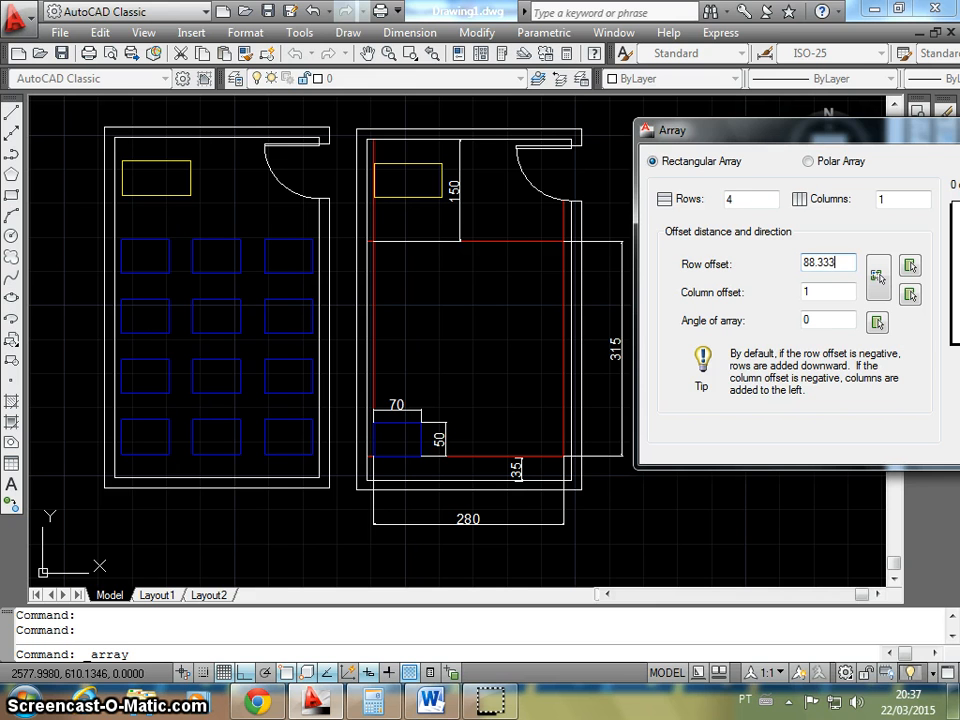
drag(776, 132, 755, 120)
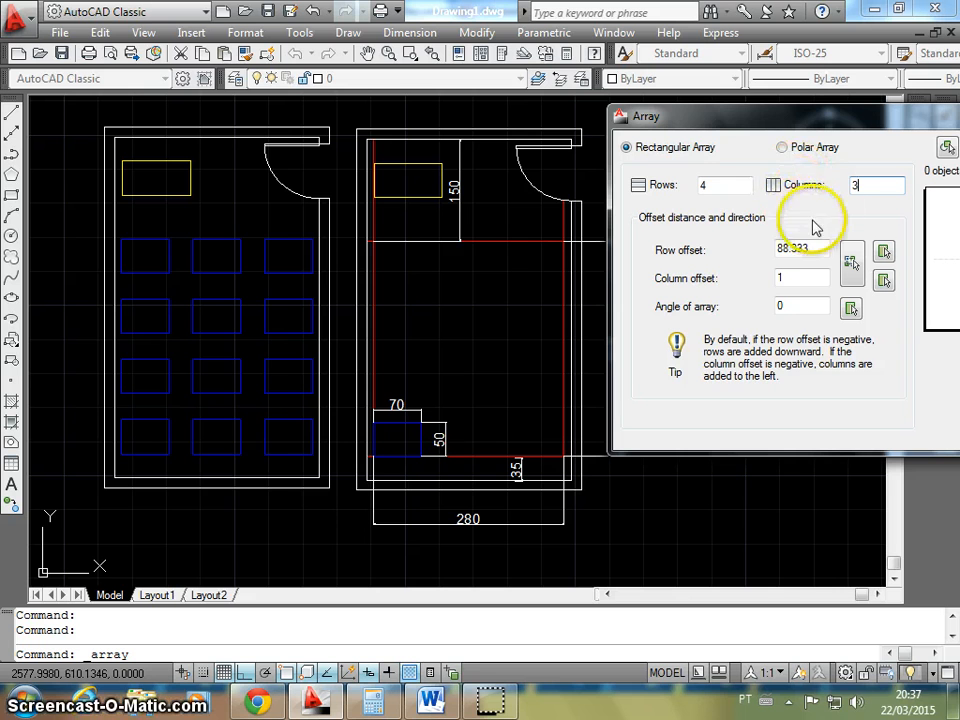
drag(735, 120, 759, 118)
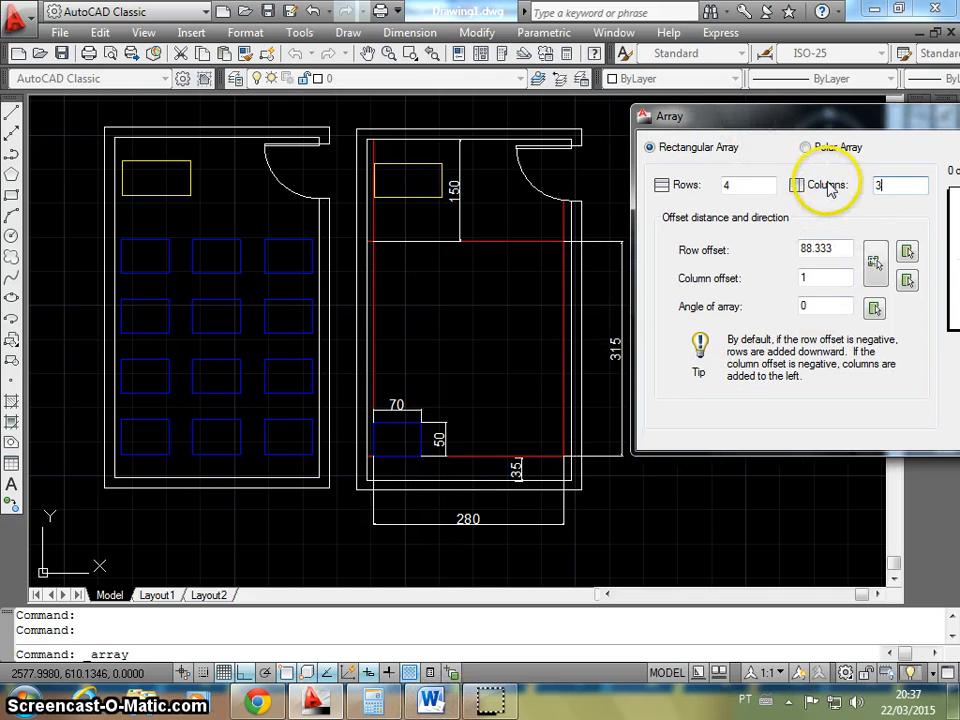
Check the column spacing formula in the Word notes and return to the AutoCAD drawing.
click(430, 700)
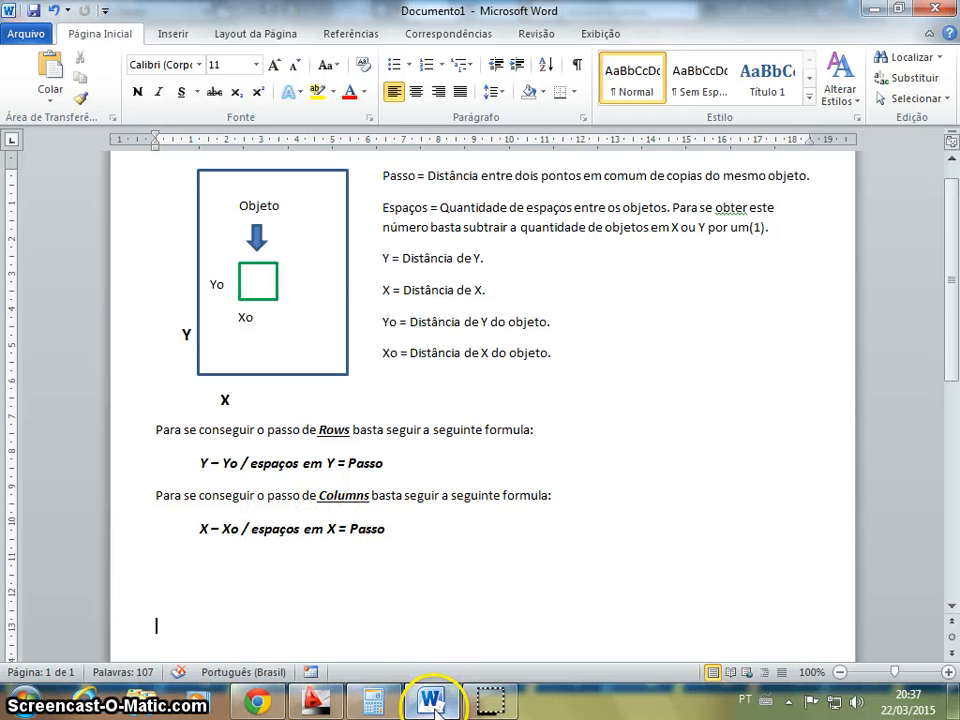
click(375, 705)
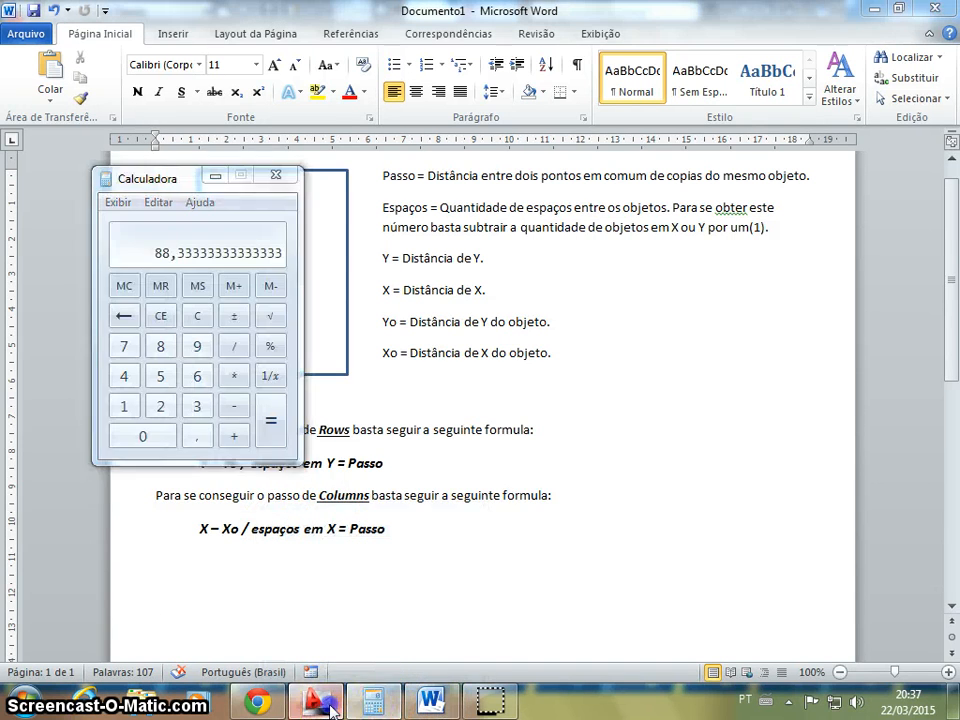
click(316, 703)
Compute the column offset in the Windows Calculator as (280 - 70) / 2, using the area's width and the desk's width.
click(372, 704)
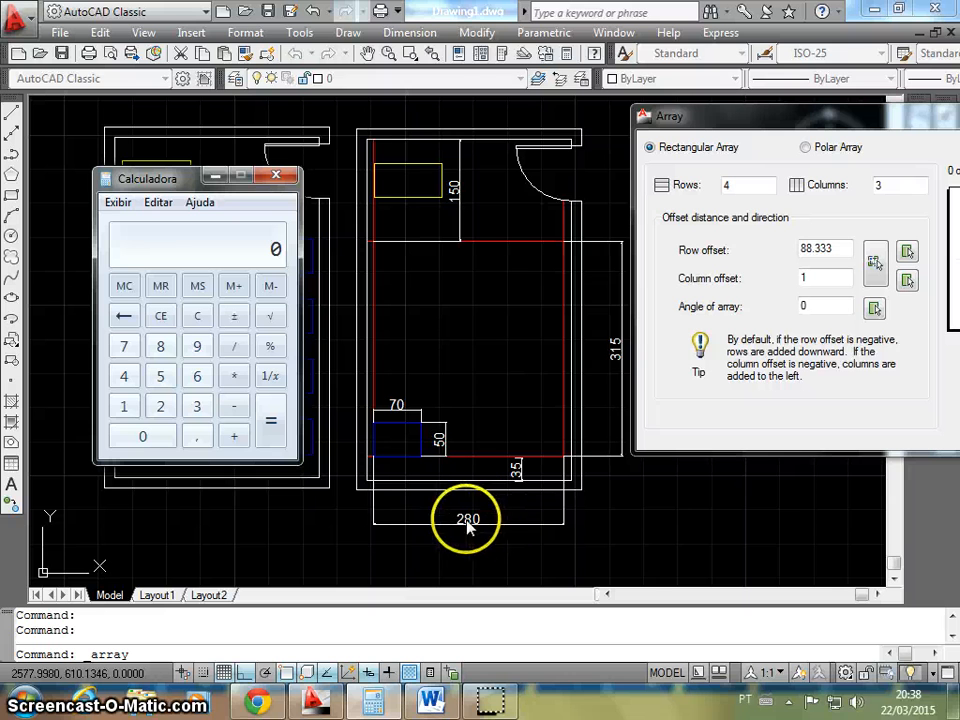
click(160, 406)
click(160, 346)
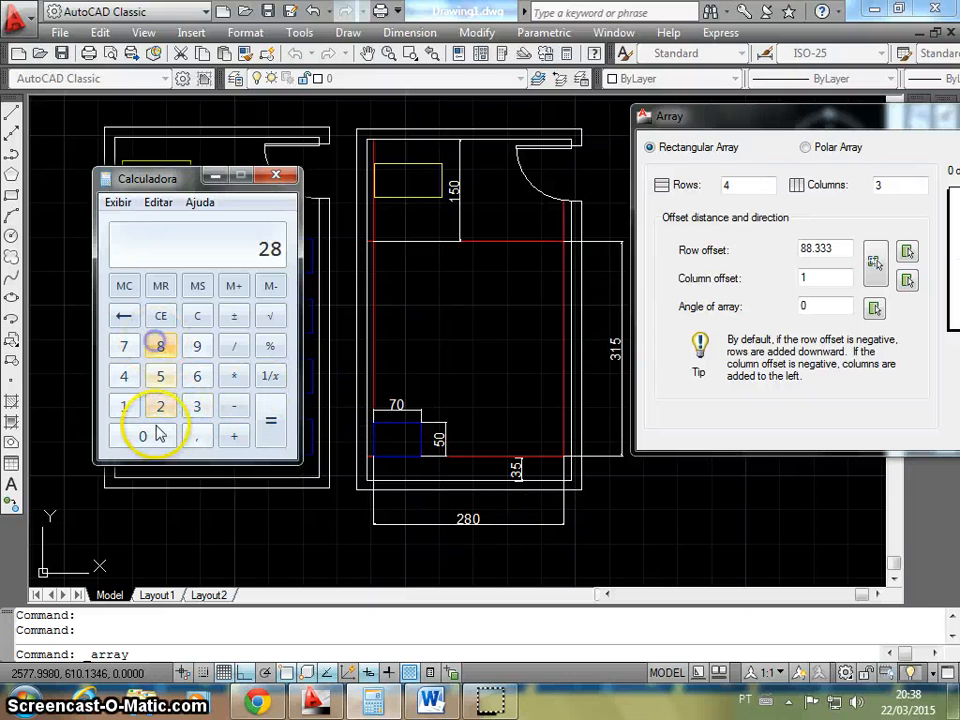
click(150, 437)
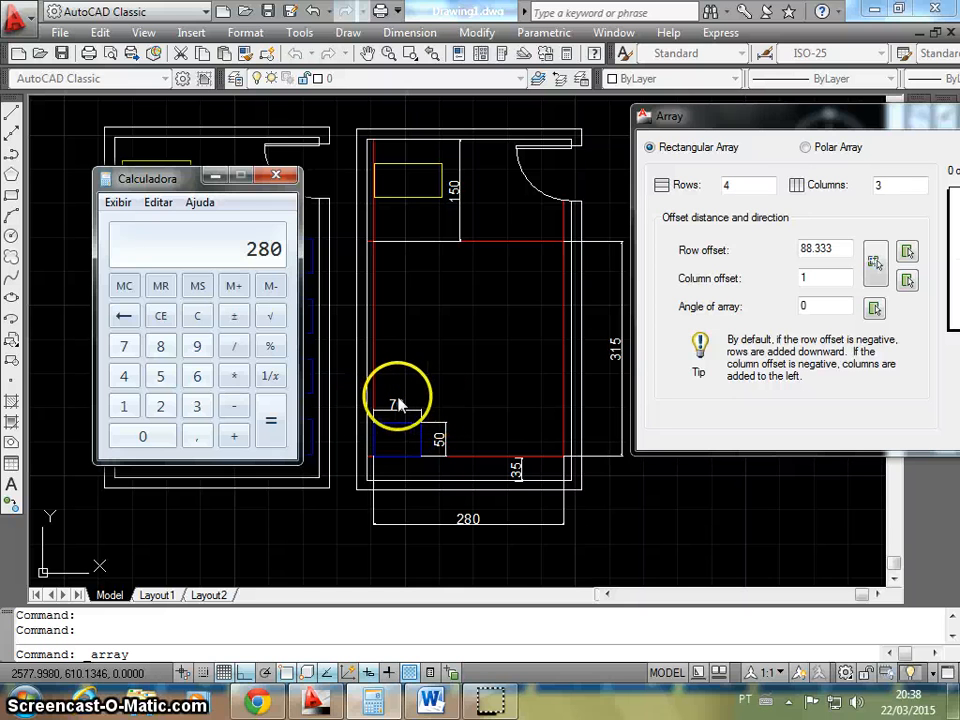
click(235, 405)
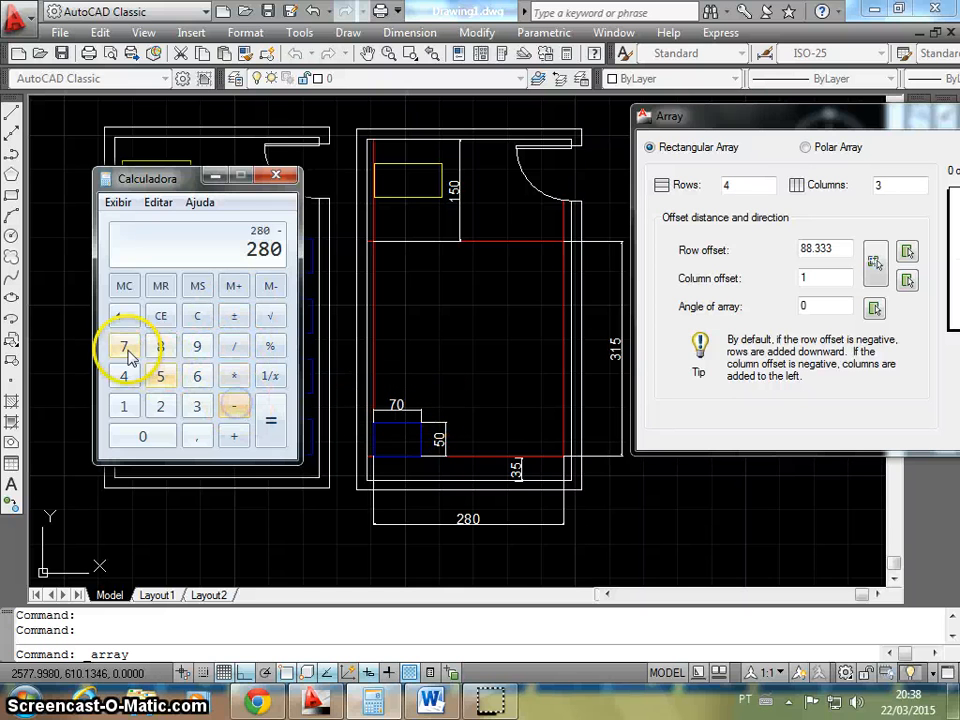
click(124, 348)
click(236, 347)
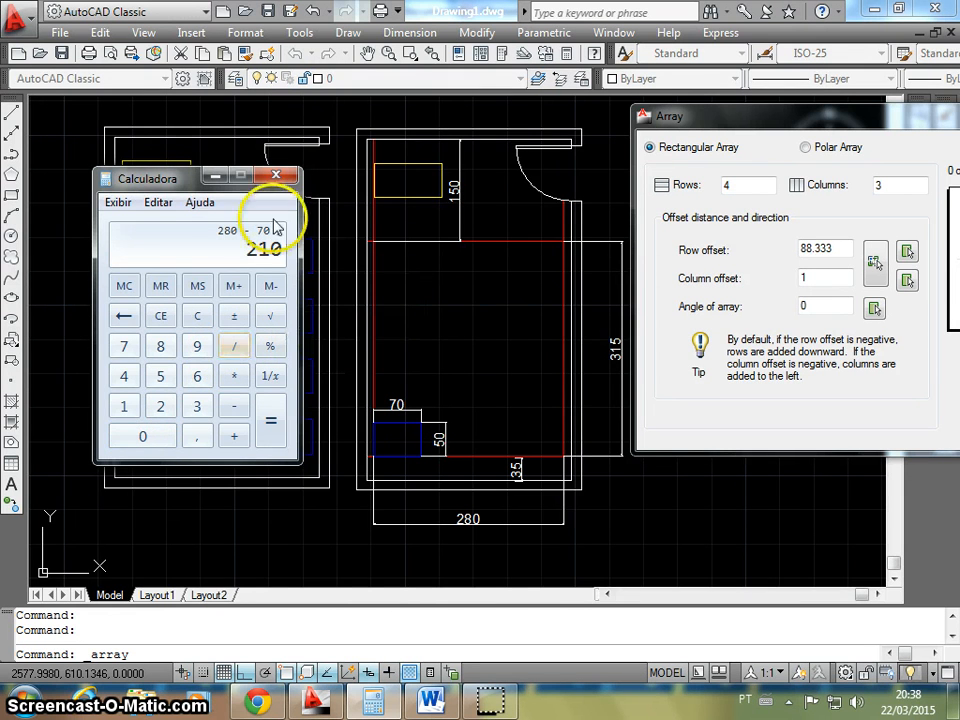
mouse_move(176, 176)
mouse_down()
mouse_move(343, 214)
mouse_move(436, 171)
mouse_up()
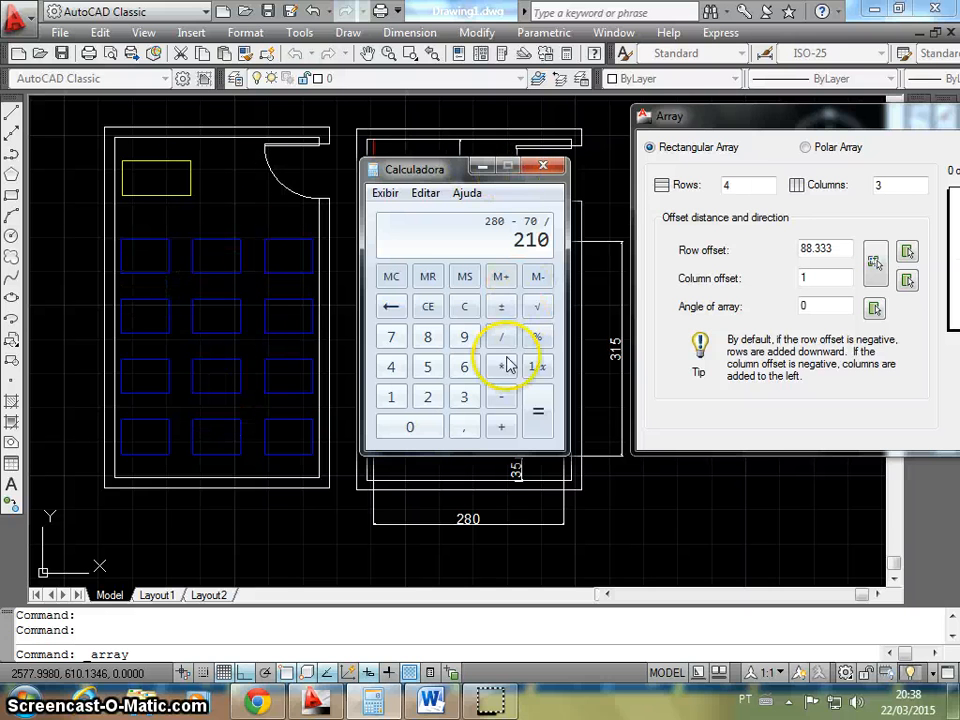
click(428, 397)
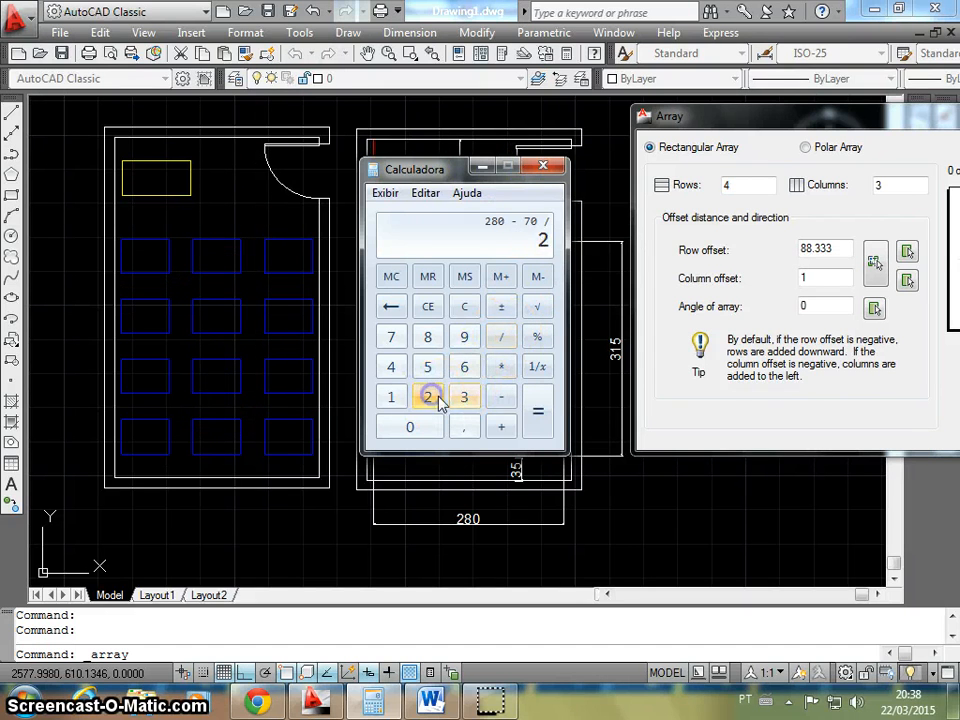
click(537, 411)
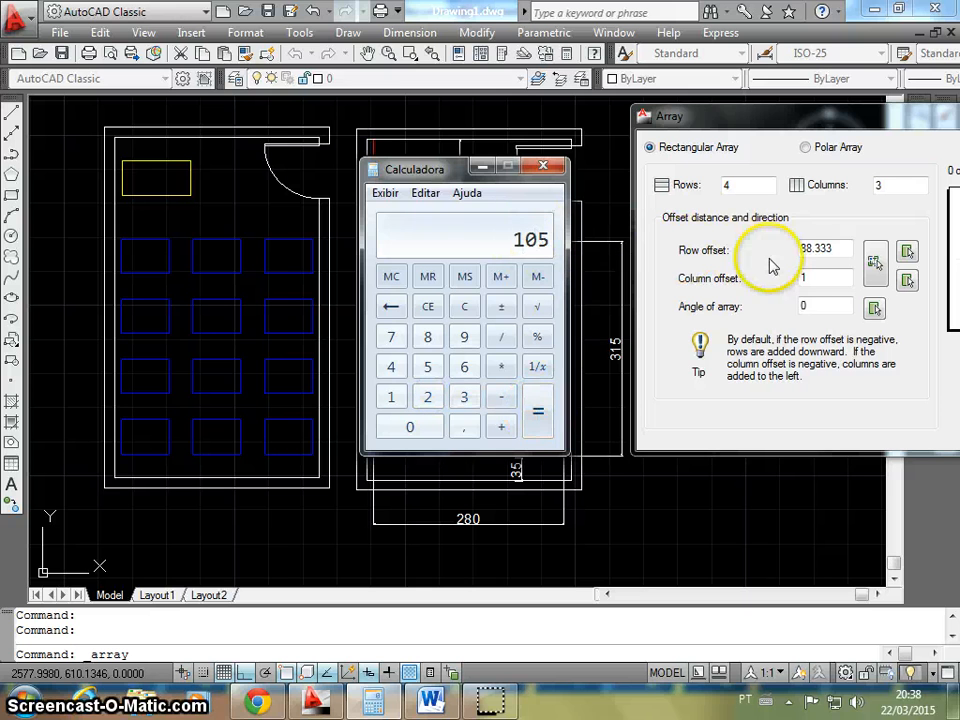
Set the array's column offset to 105 and select the blue desk rectangle in the dimensioned room as the object to array.
click(816, 277)
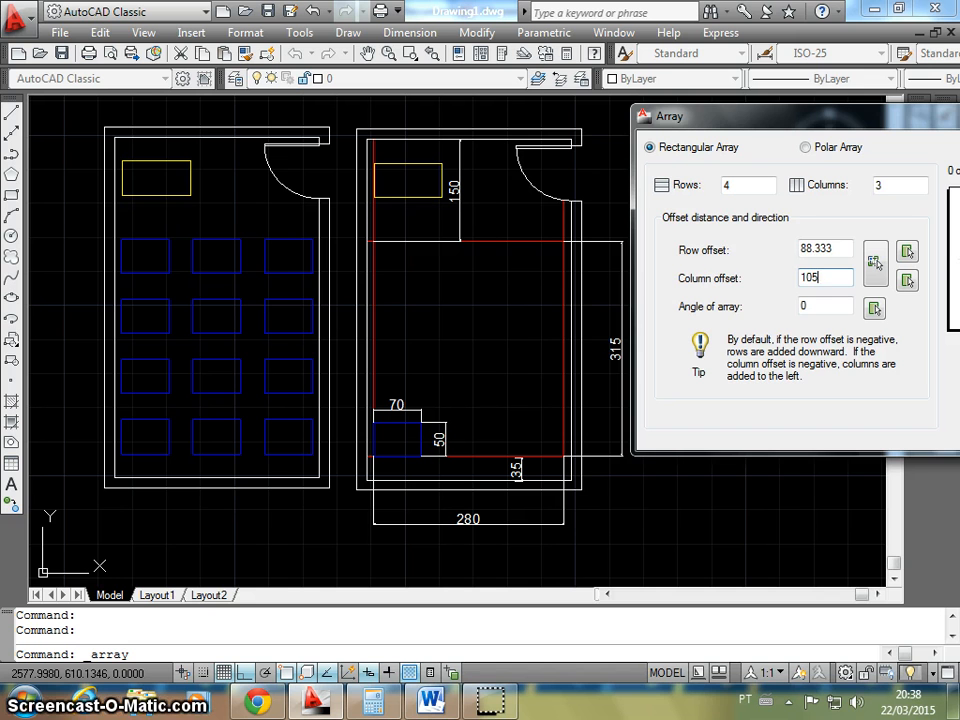
mouse_move(832, 108)
mouse_down()
mouse_move(810, 129)
mouse_move(753, 126)
mouse_up()
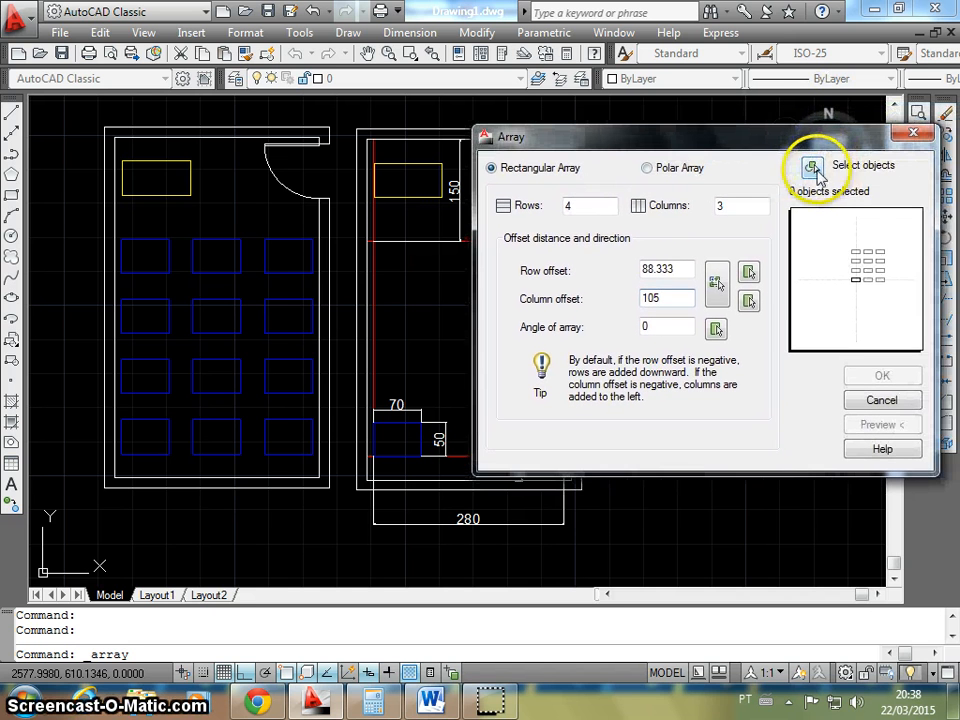
click(812, 168)
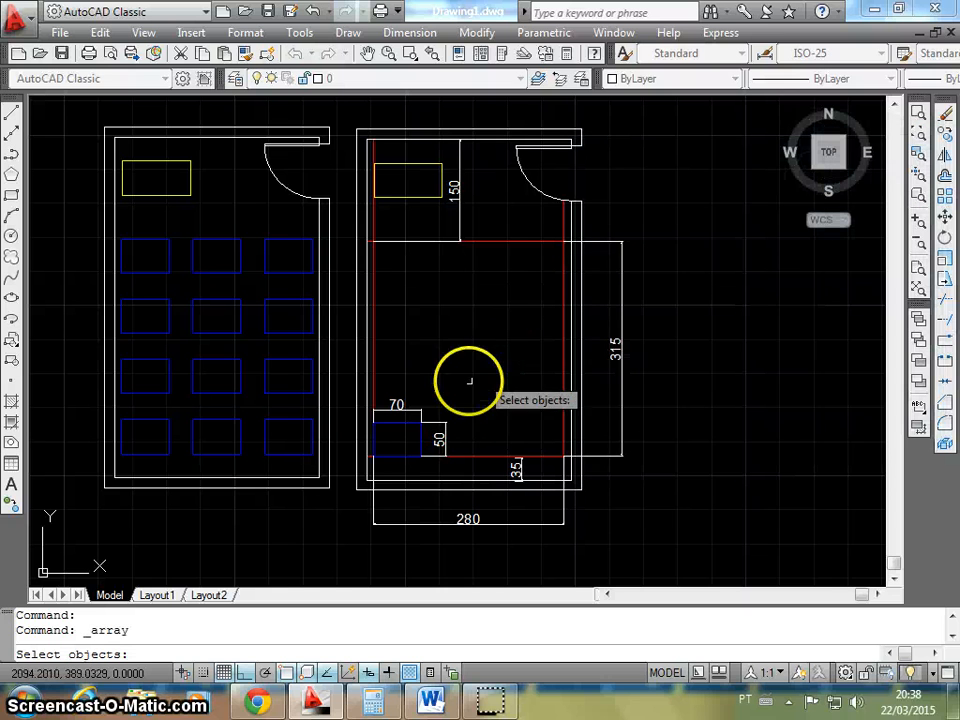
click(419, 434)
click(419, 434)
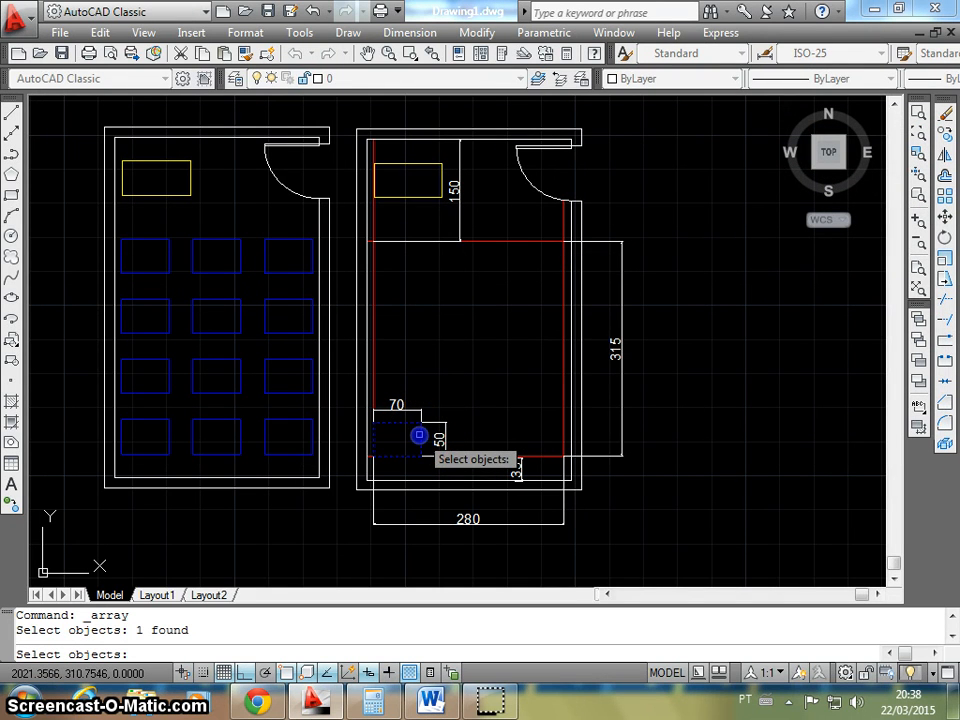
Preview the desk array in the dimensioned room, inspect its alignment with the red guide lines, and create the array.
key(Return)
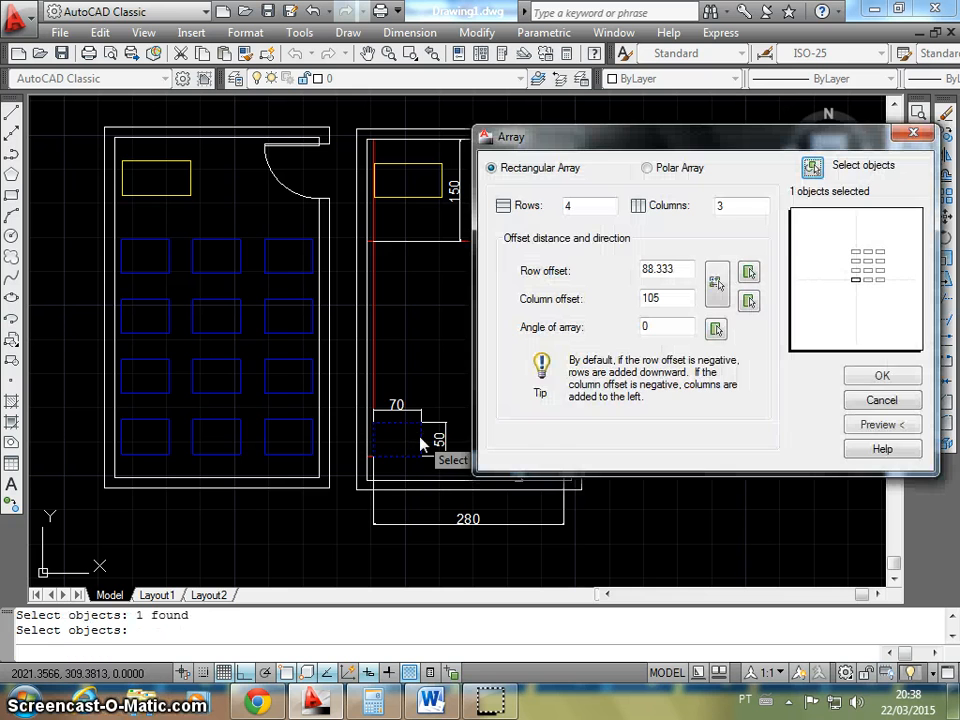
click(880, 424)
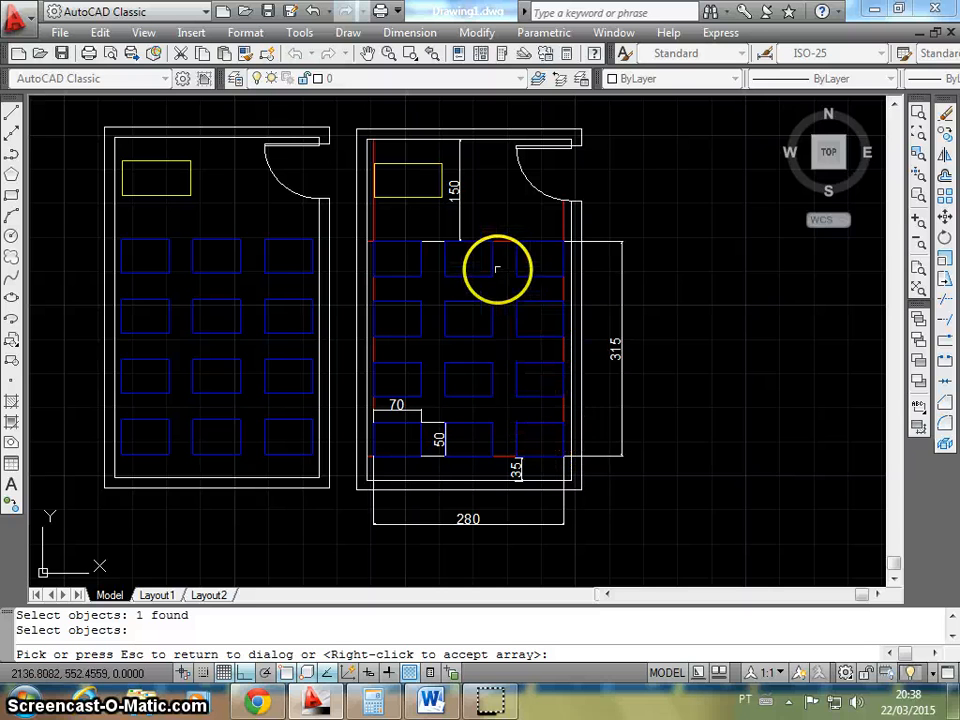
scroll(559, 257, up, 5)
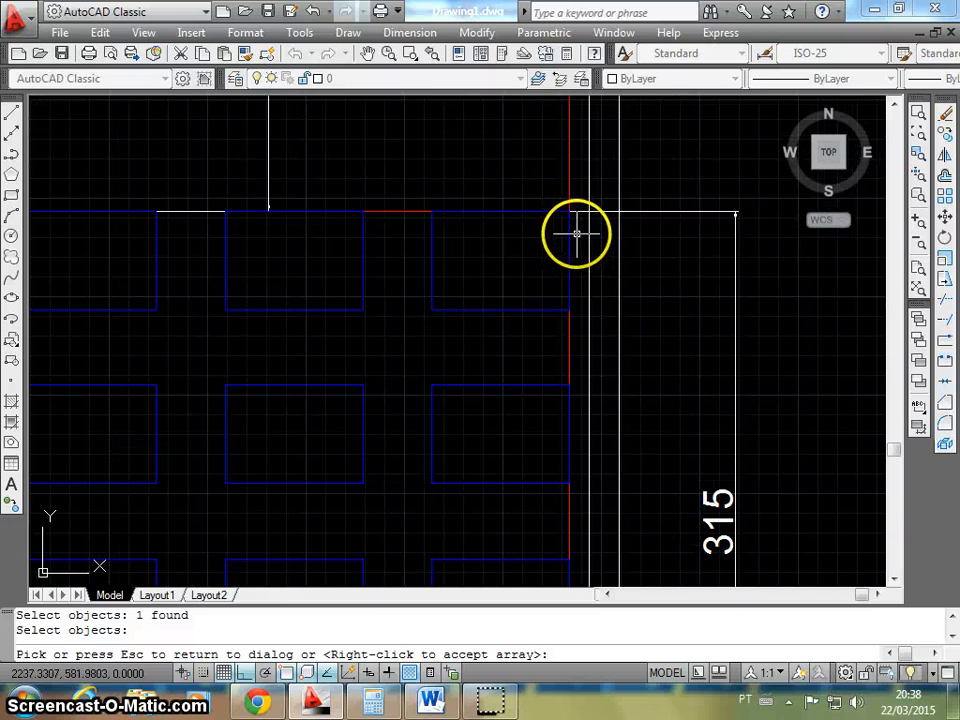
scroll(564, 246, down, 4)
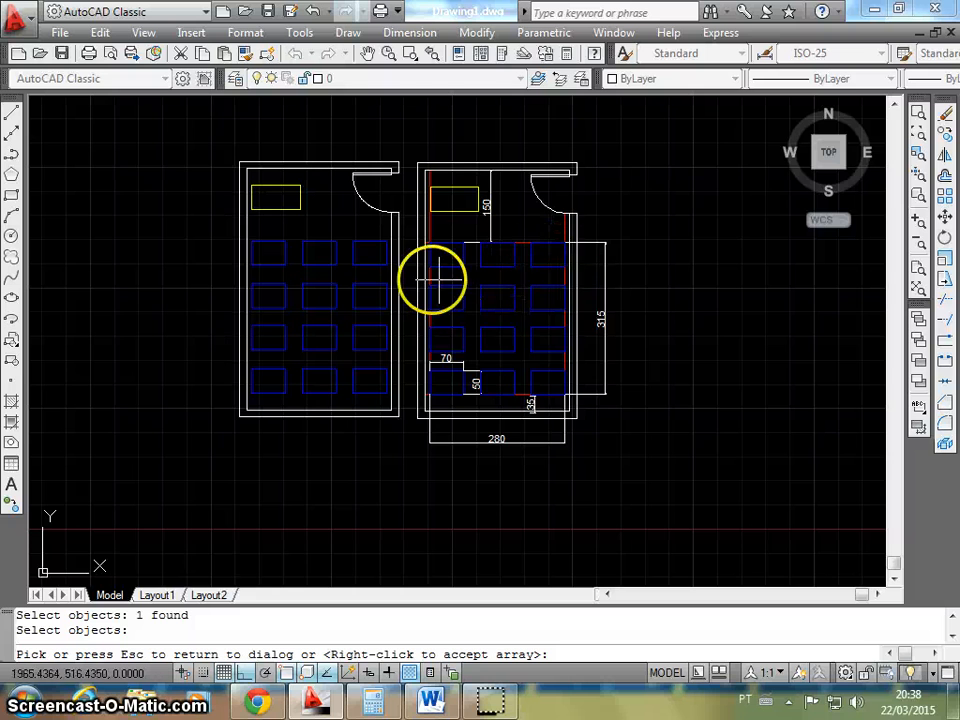
scroll(431, 261, up, 4)
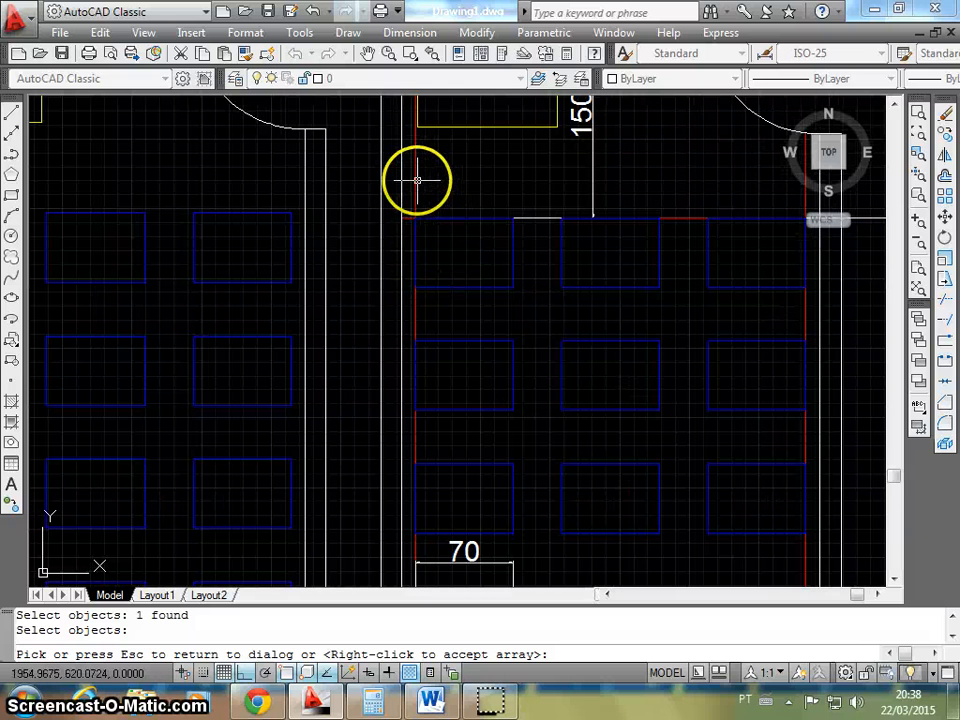
click(415, 178)
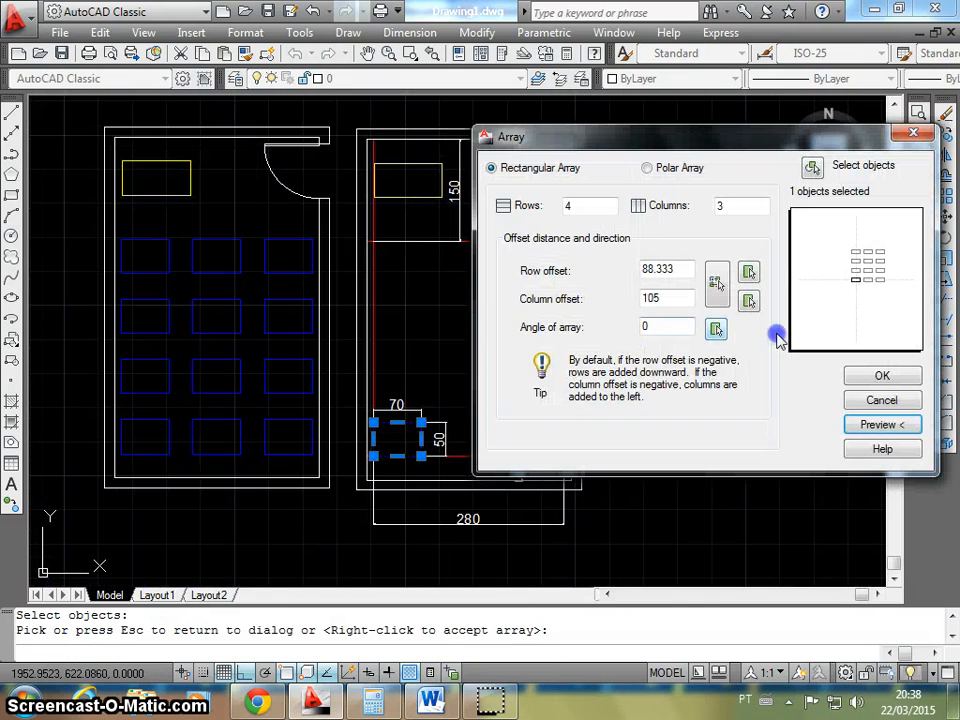
click(879, 377)
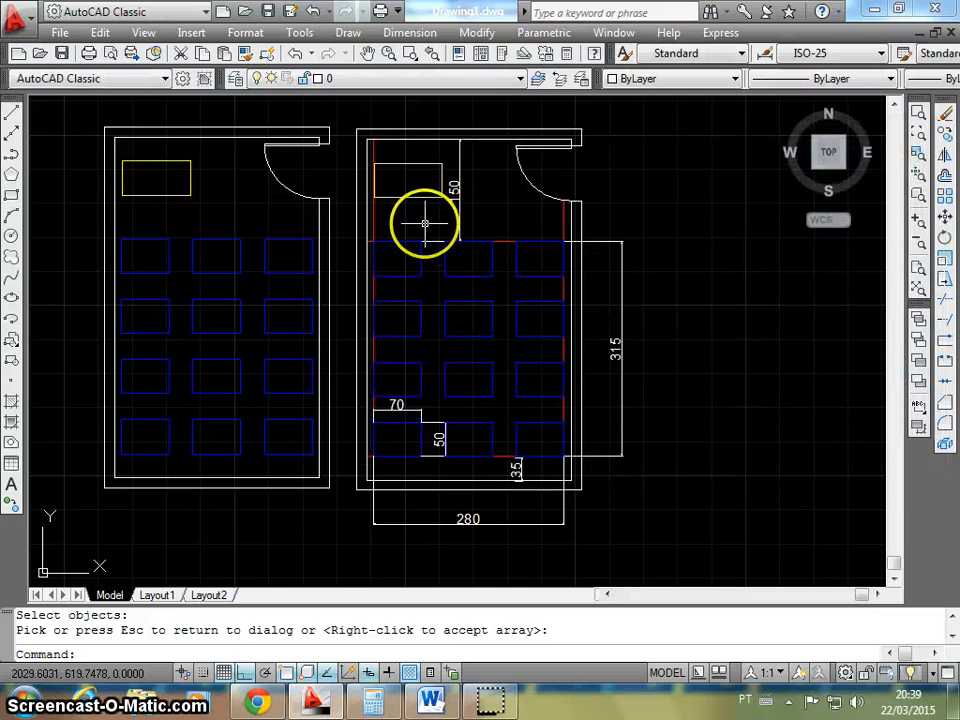
Erase all the dimensions and the red guide lines from the newly filled room, leaving only walls, door and desks.
click(375, 213)
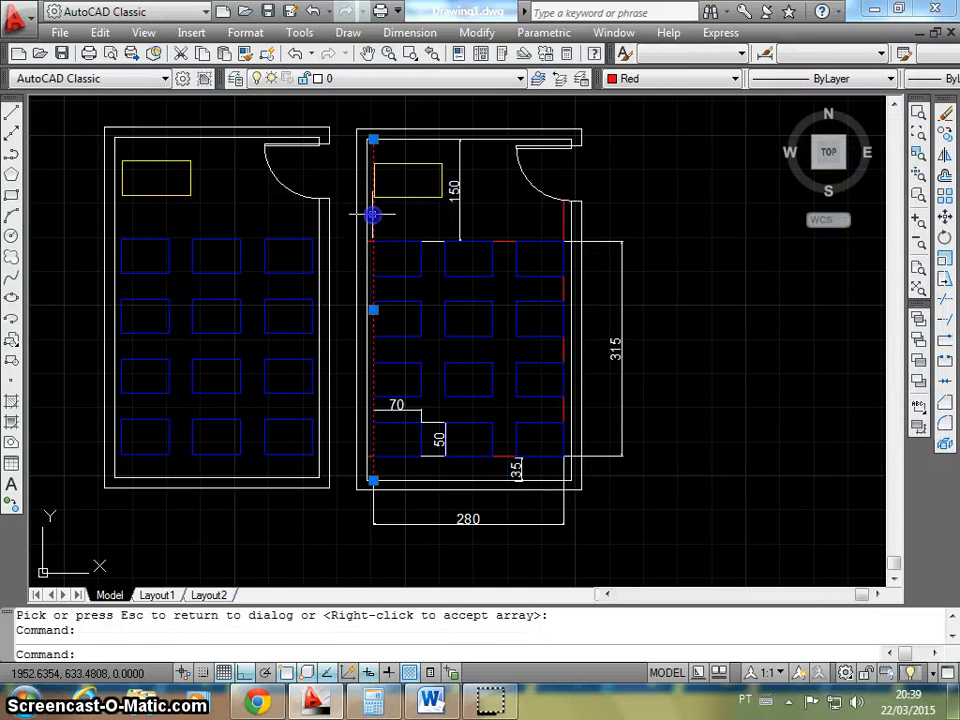
click(459, 210)
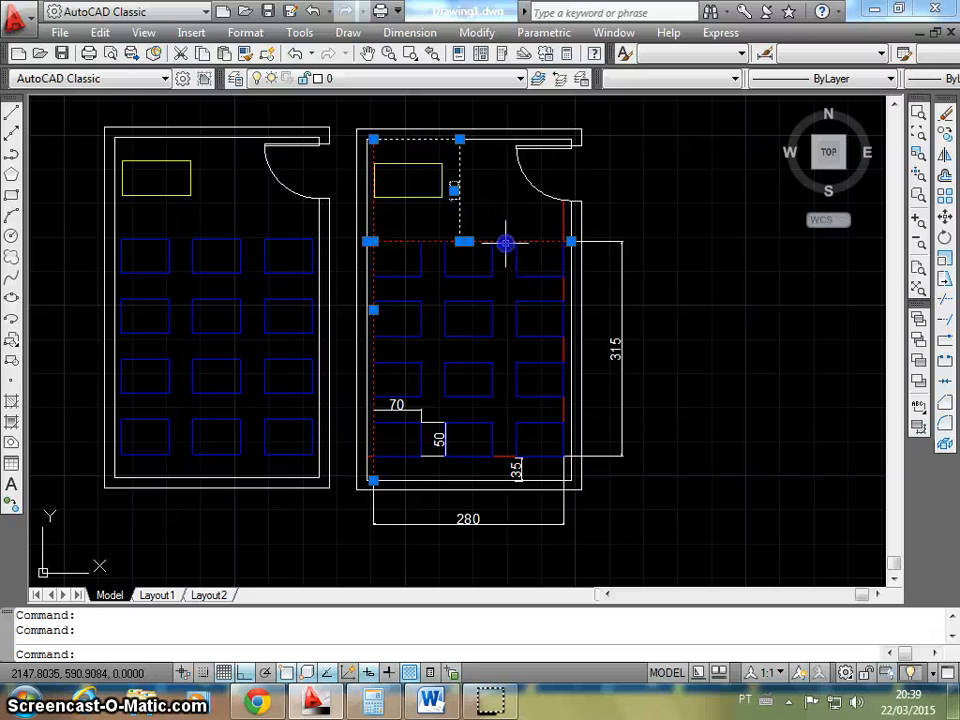
click(568, 228)
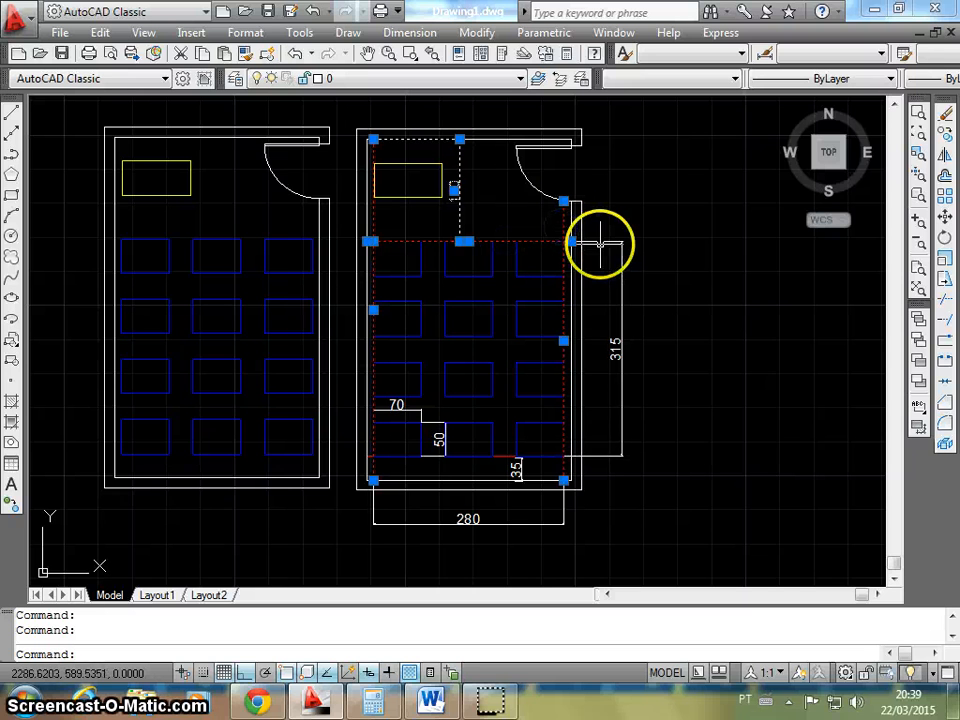
click(600, 244)
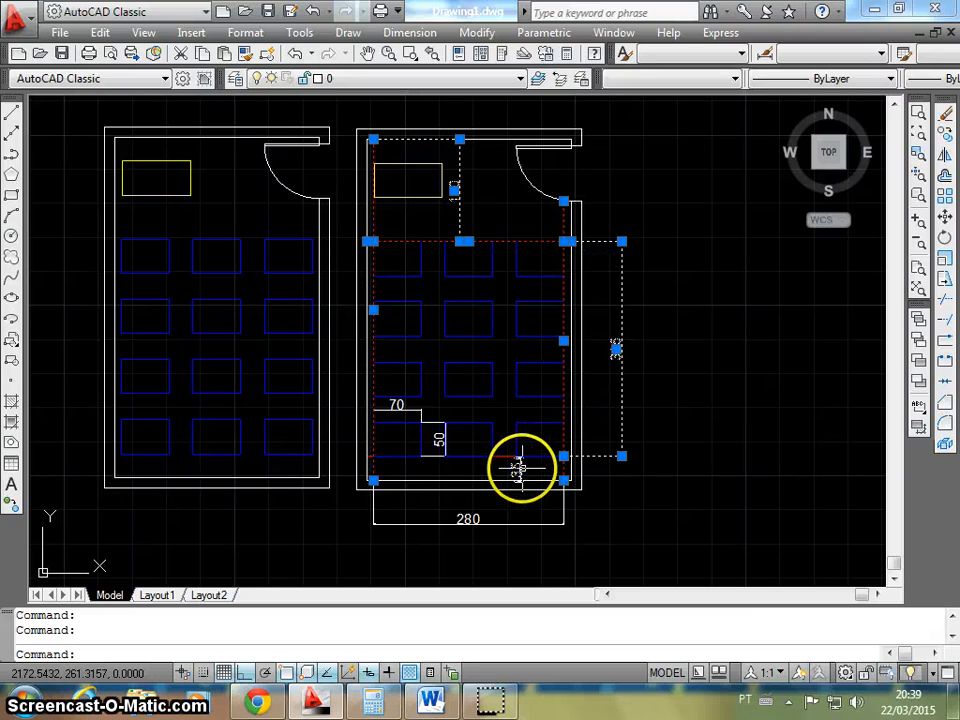
click(519, 468)
click(508, 524)
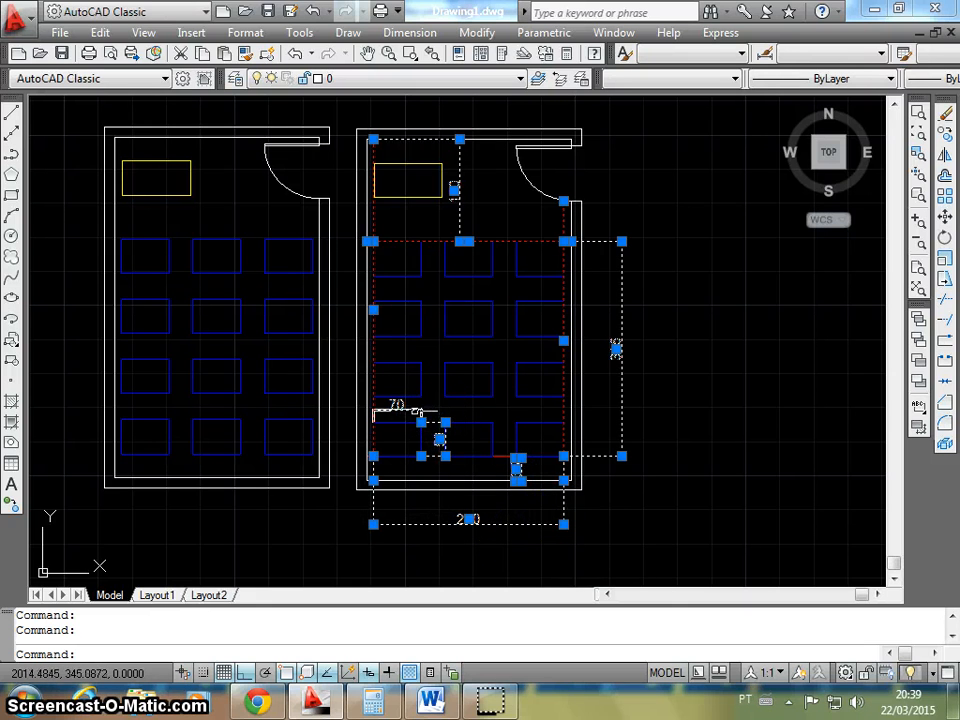
key(Delete)
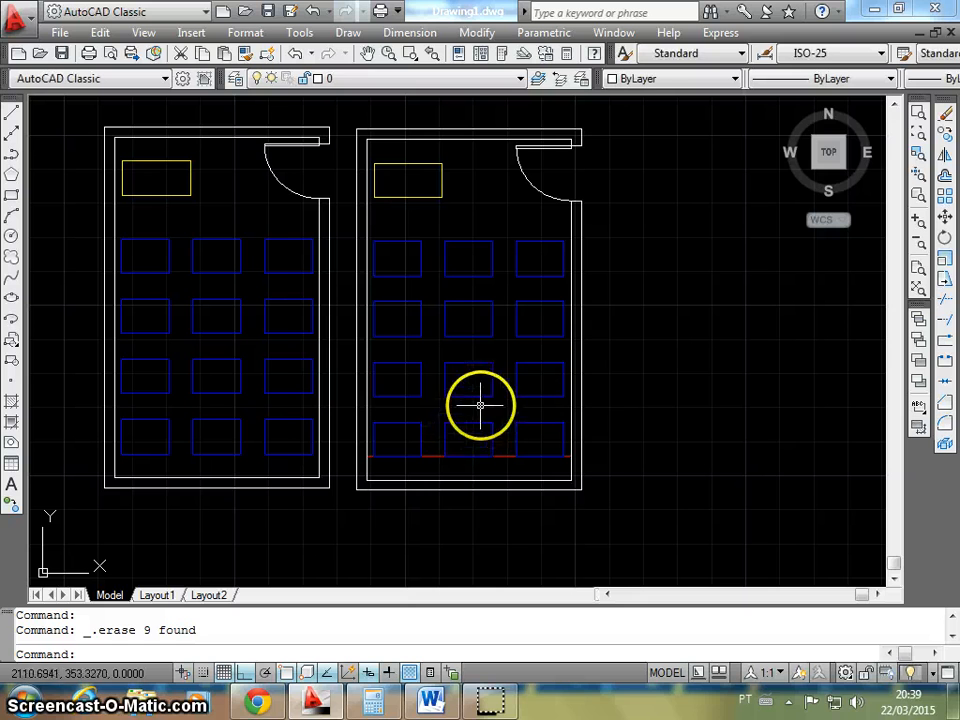
click(501, 456)
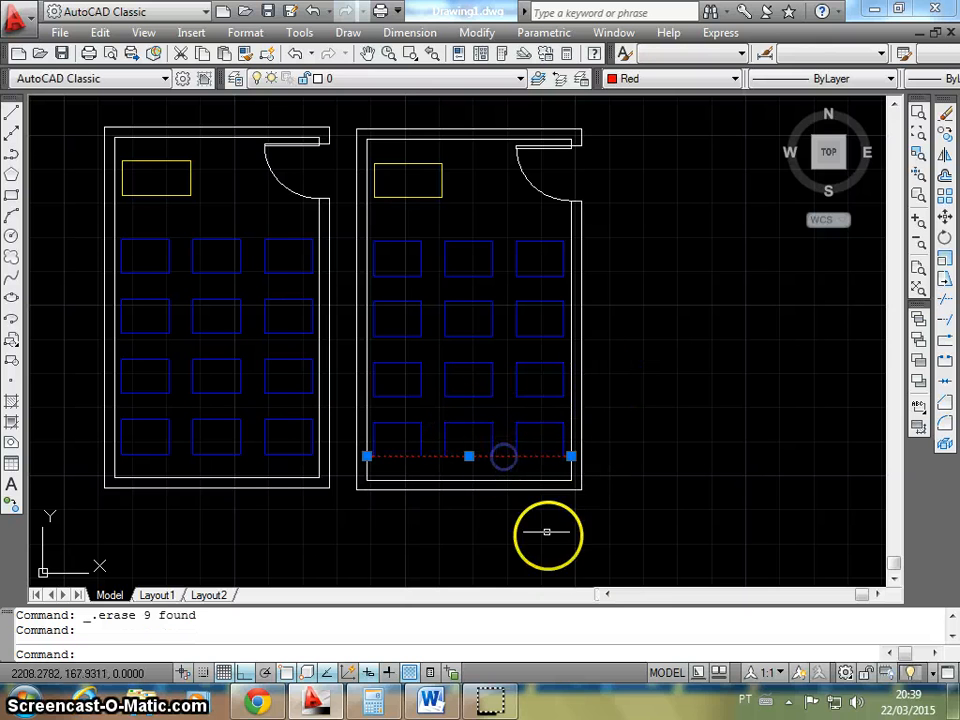
key(Delete)
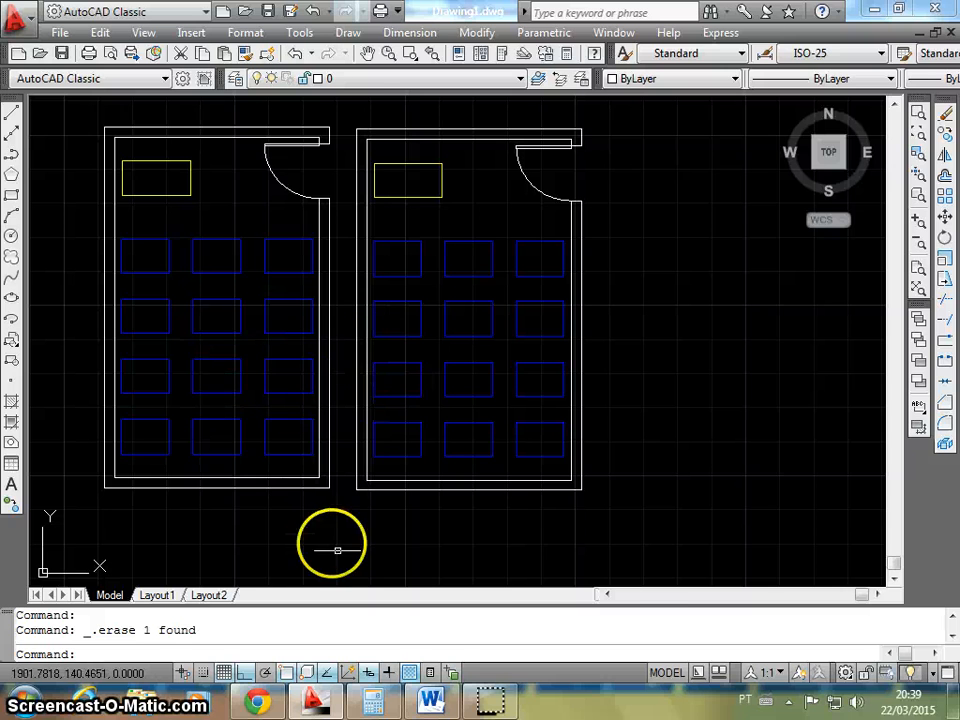
Review the row and column spacing formulas in the Word notes and return to the AutoCAD drawing.
click(437, 698)
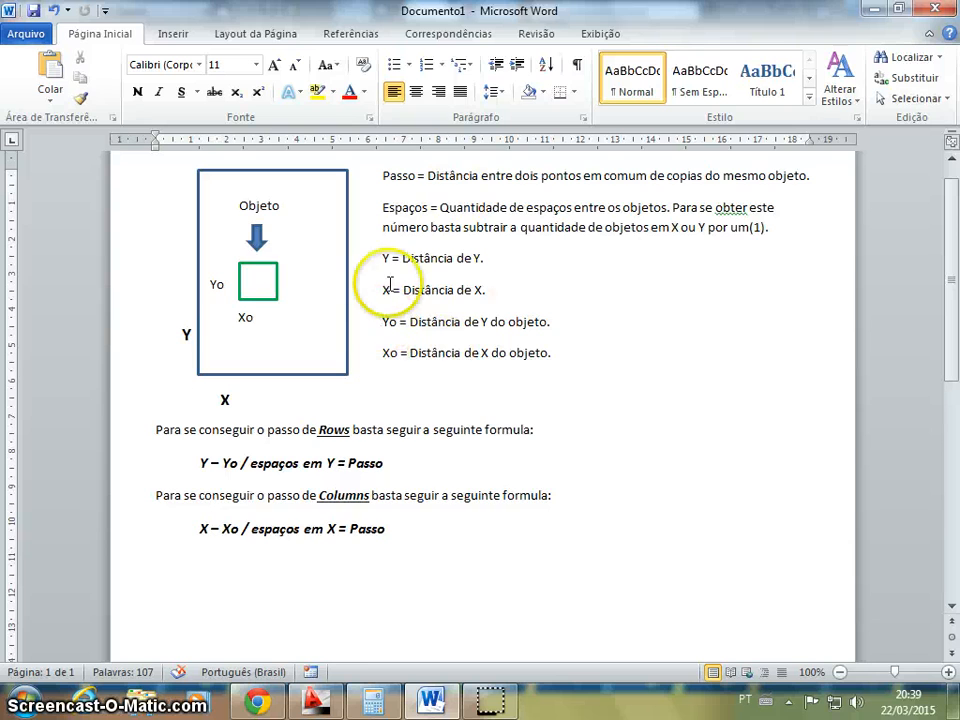
click(315, 700)
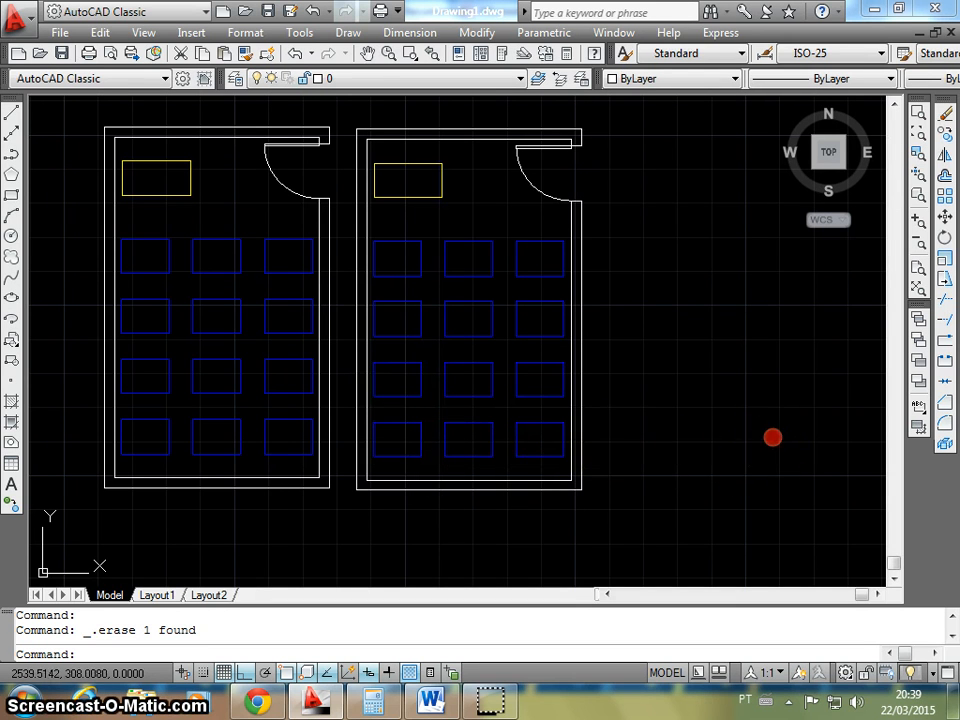
Copy the desk nearest the second room's lower-right corner into the empty area to the right of that room.
middle_drag(772, 437, 514, 424)
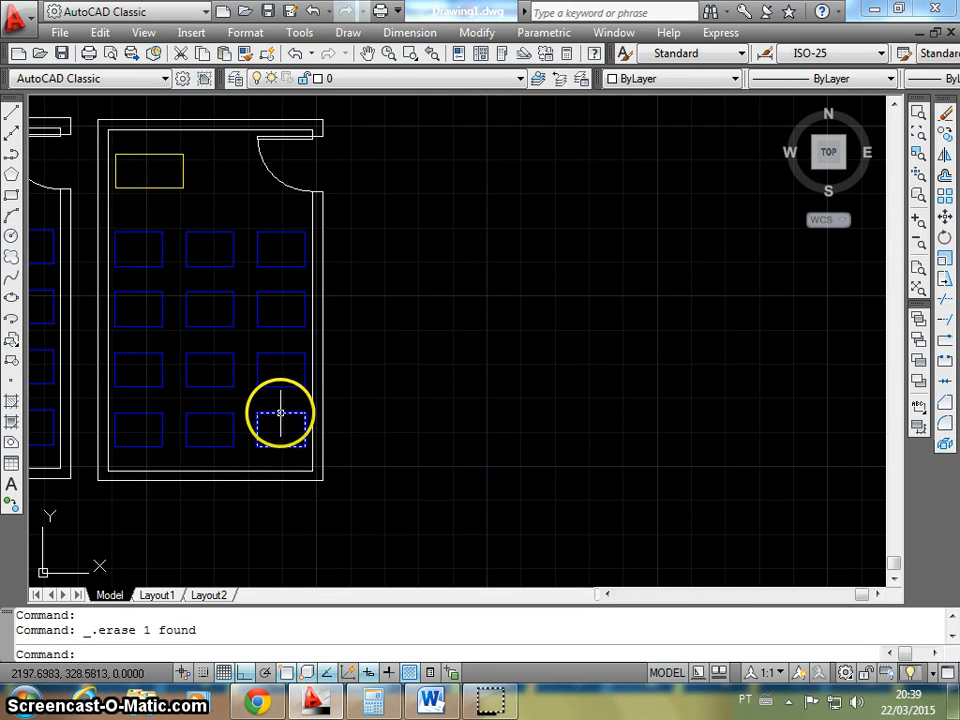
click(280, 412)
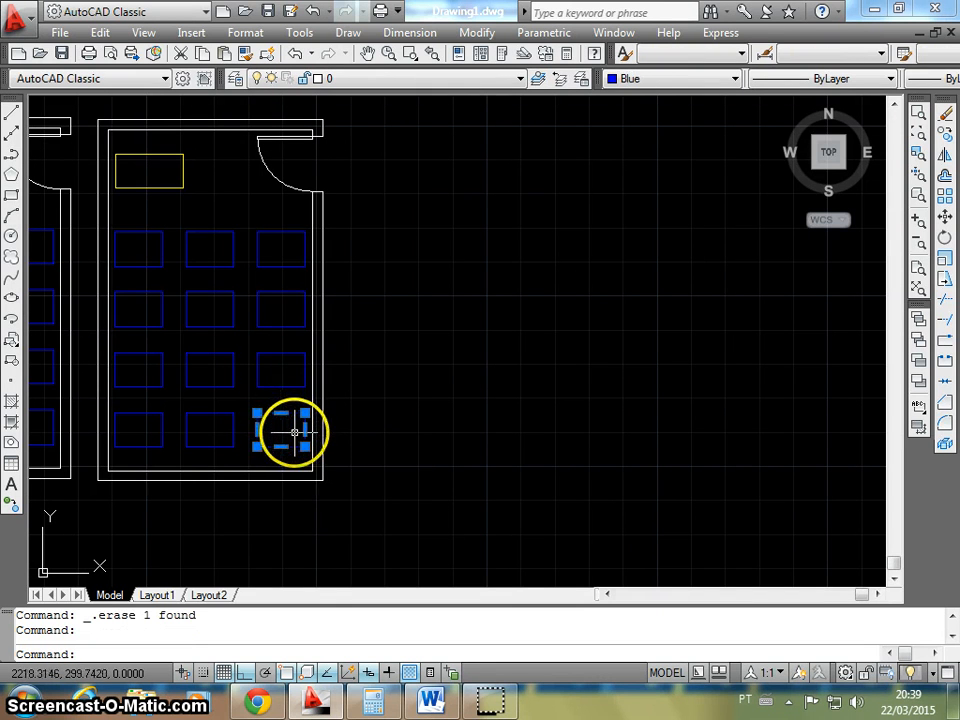
drag(286, 427, 376, 443)
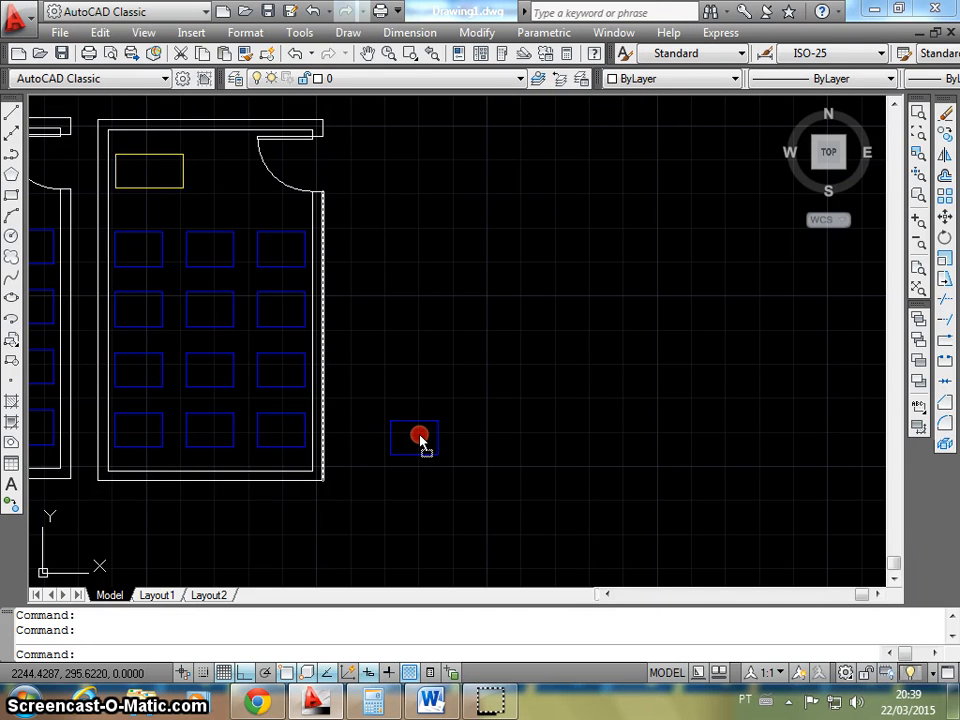
right_drag(420, 440, 421, 442)
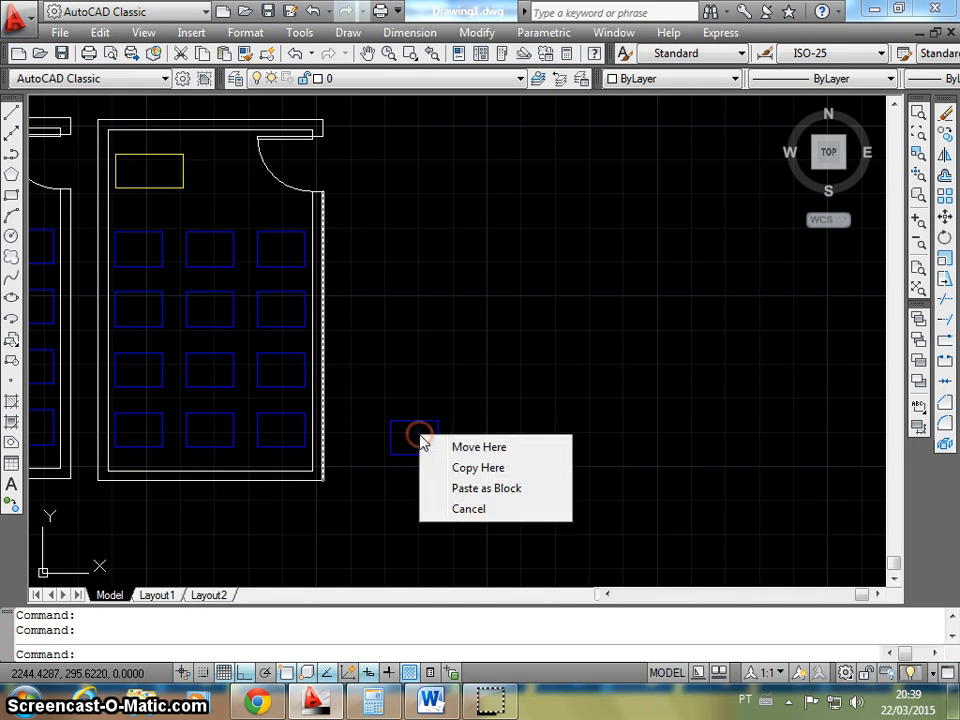
click(476, 468)
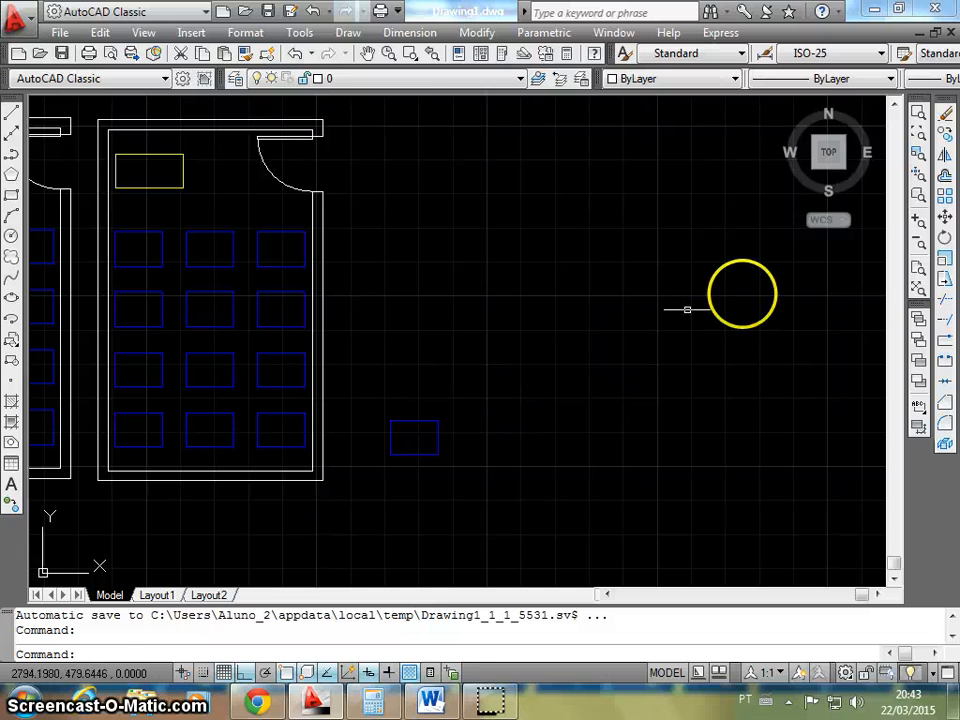
Start a new rectangular array and set it to 5 rows and 7 columns.
click(944, 198)
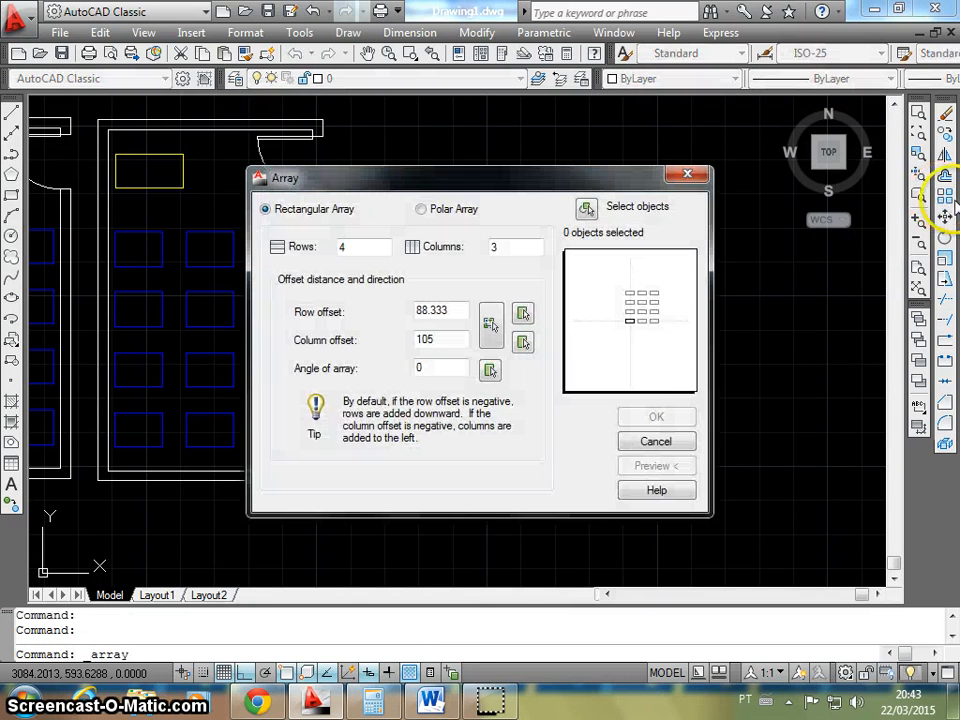
mouse_move(503, 190)
mouse_down()
mouse_move(708, 190)
mouse_move(730, 142)
mouse_up()
click(596, 206)
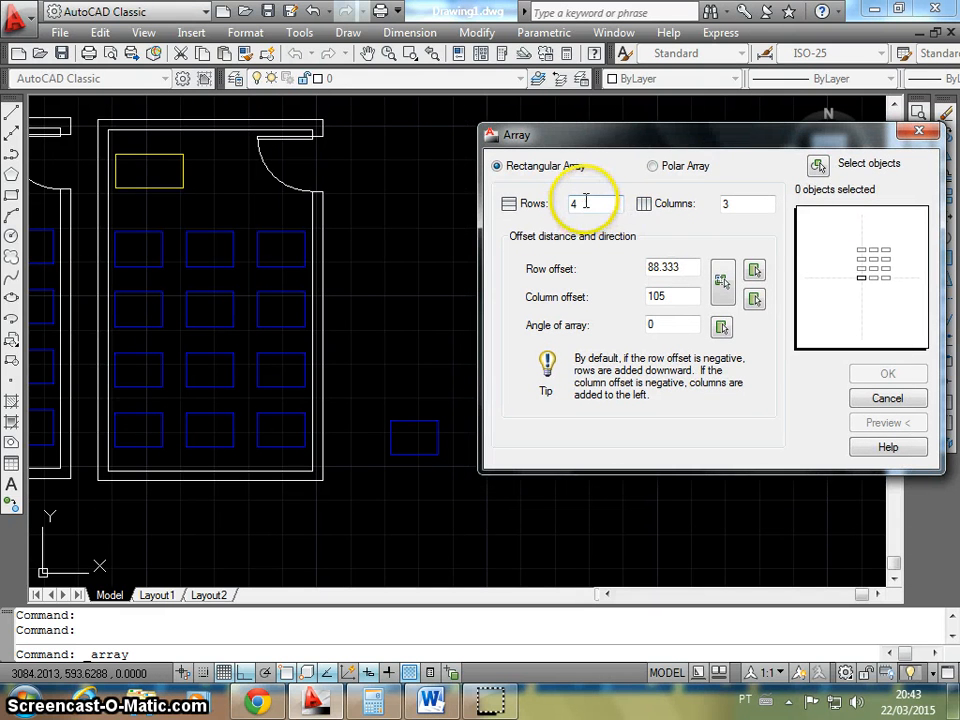
double_click(583, 203)
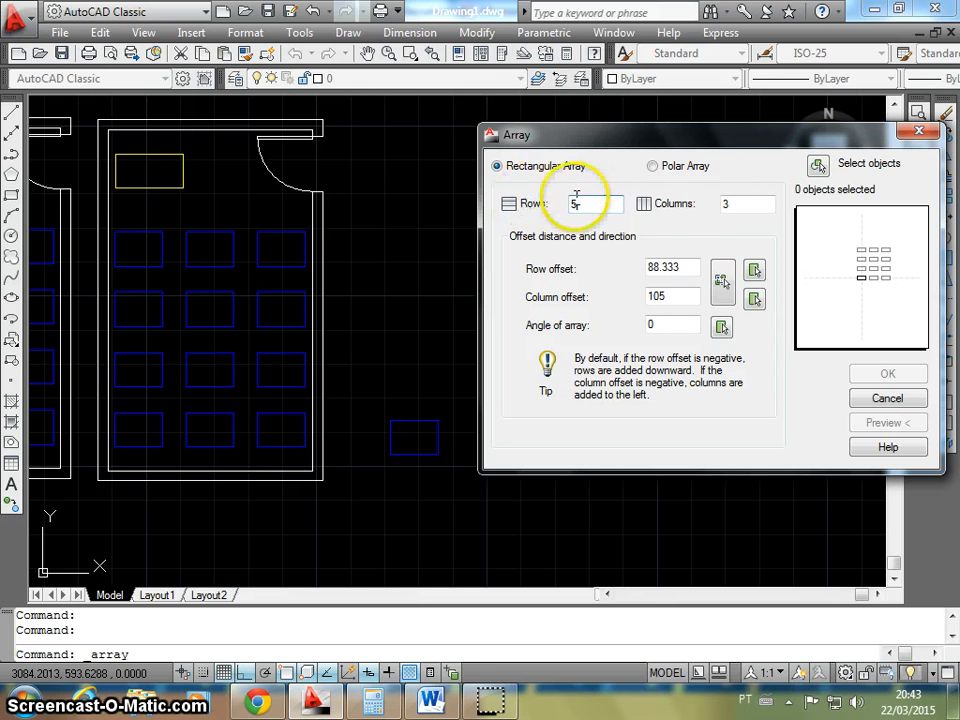
text(5)
double_click(726, 204)
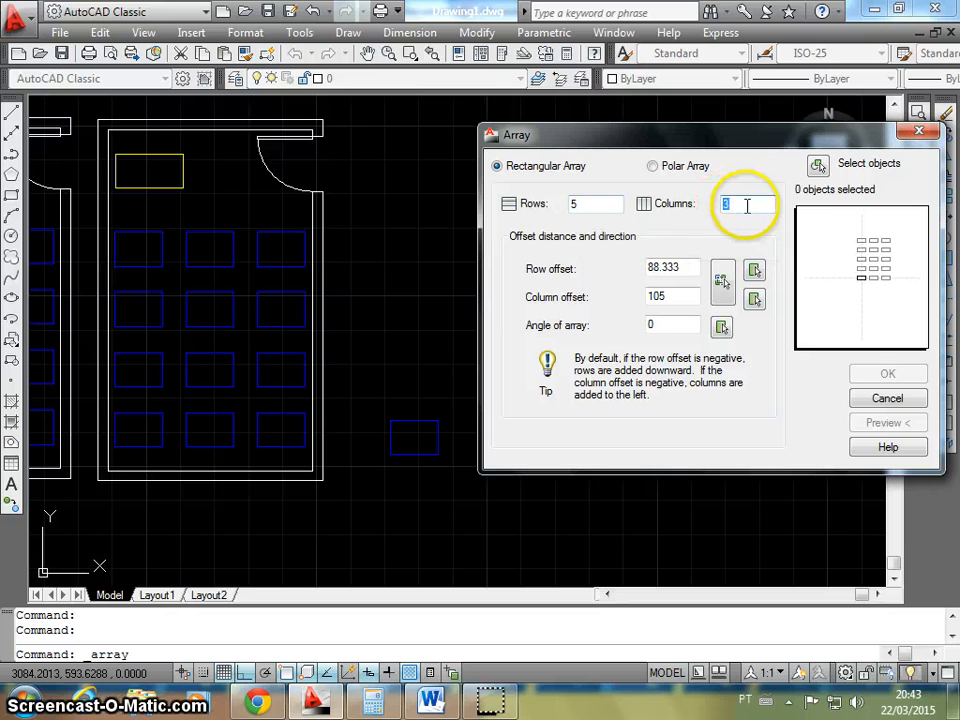
text(7)
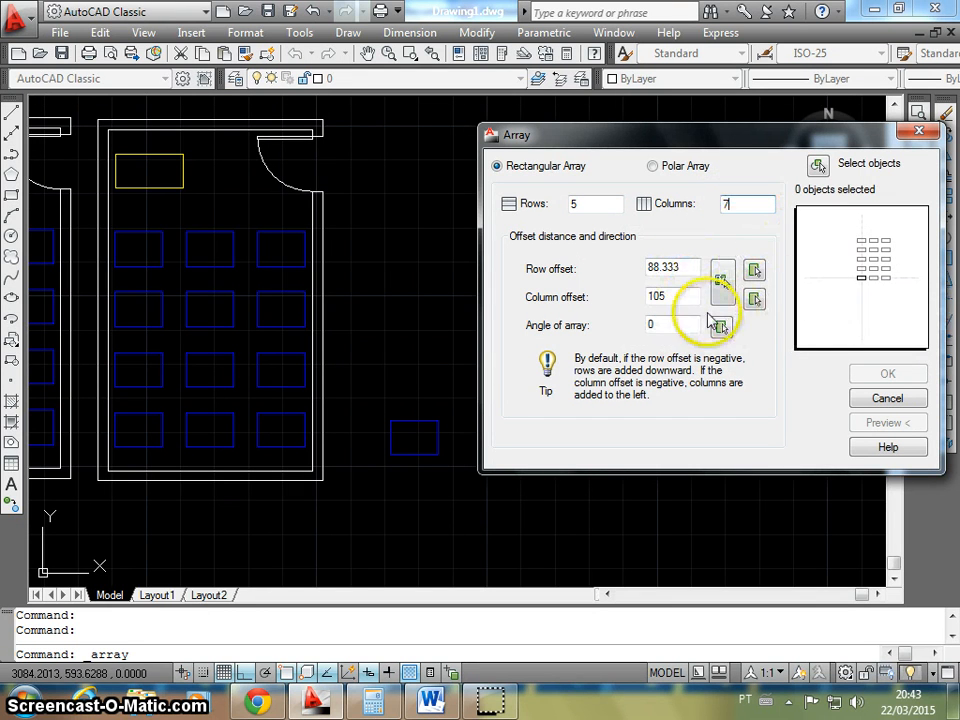
Select the copied desk outside the room as the array object, preview the layout, and create the array.
click(817, 166)
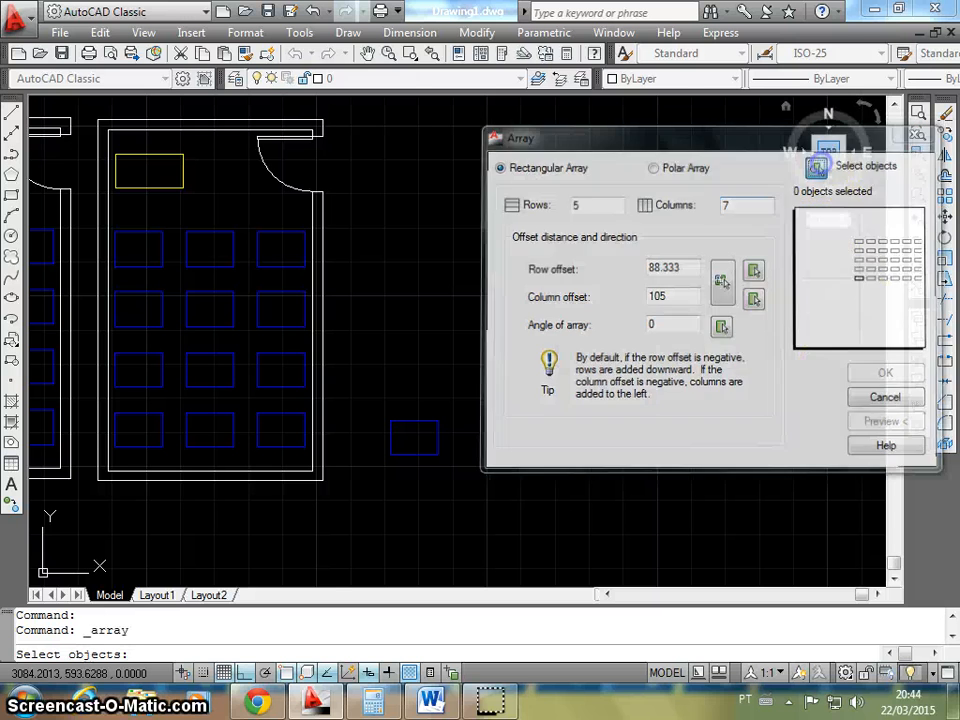
click(437, 431)
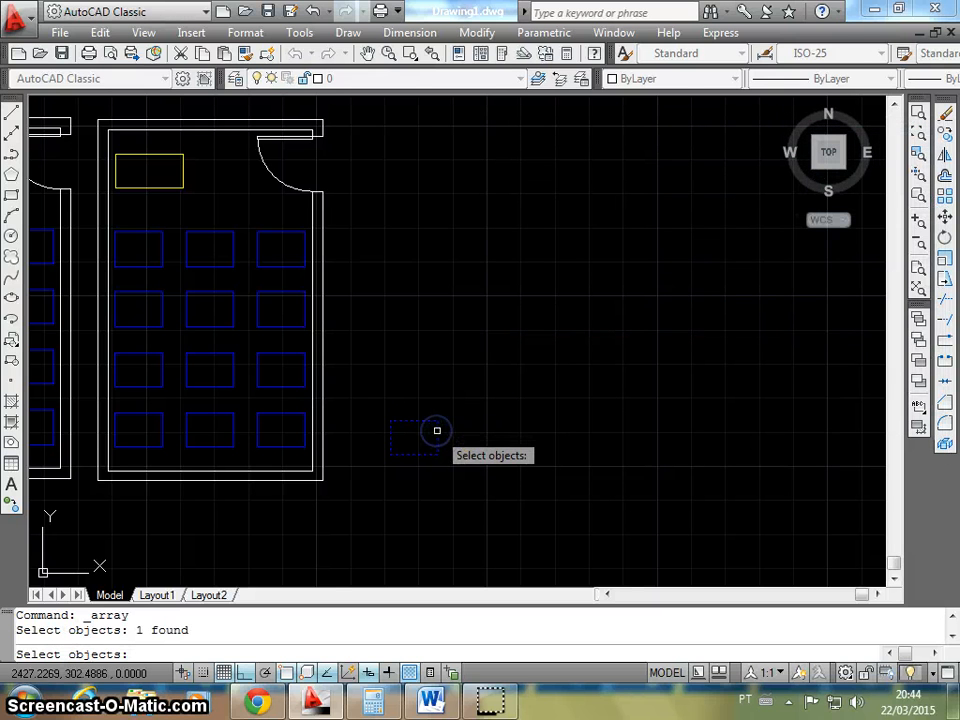
key(Return)
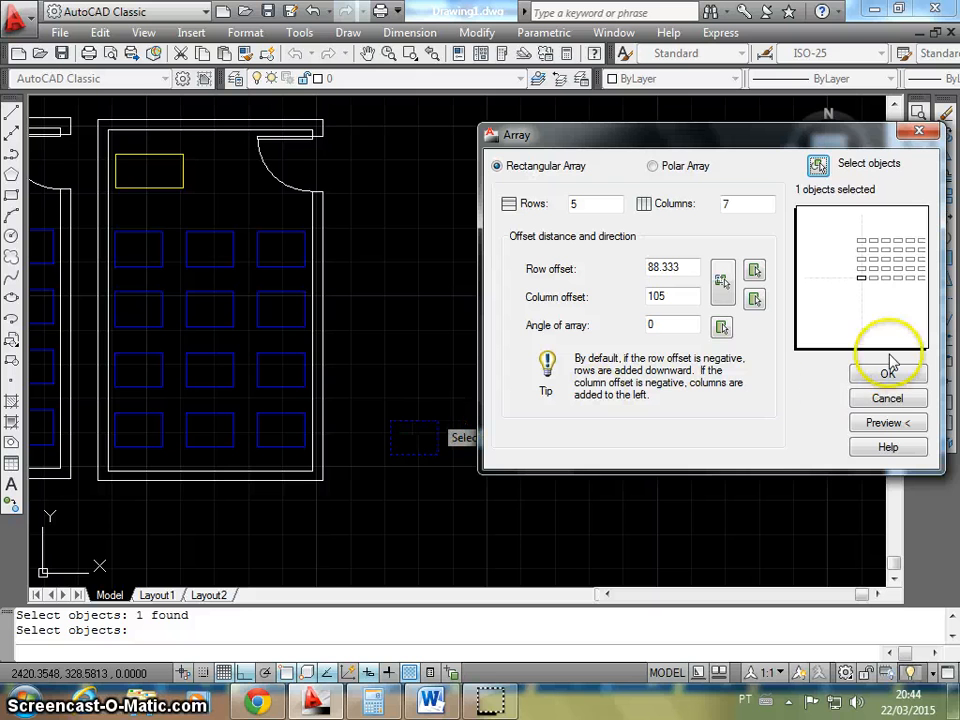
click(886, 423)
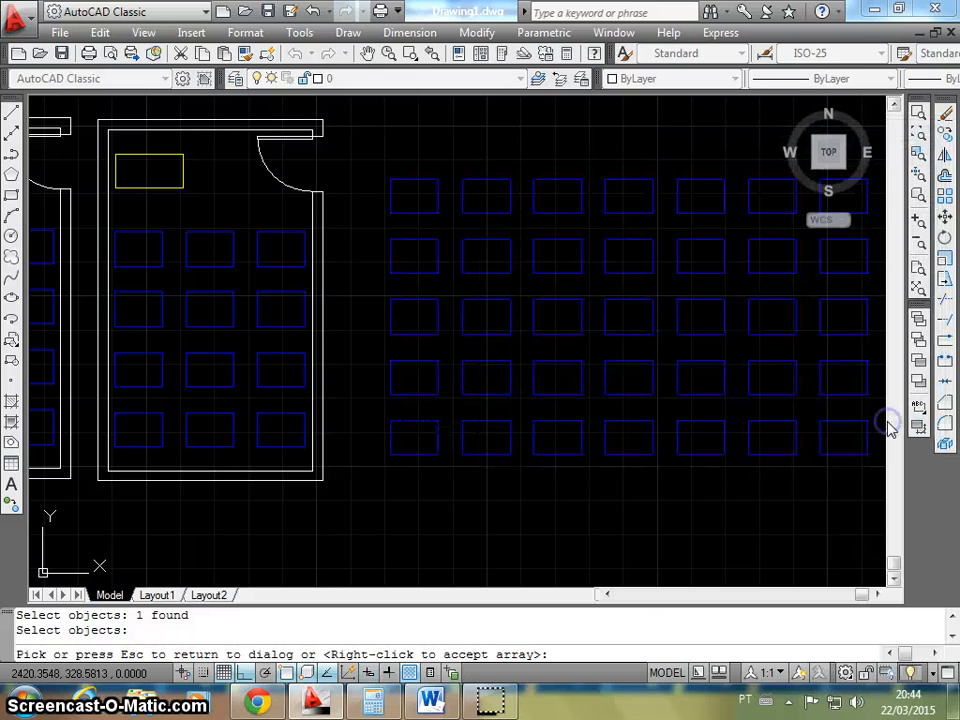
scroll(772, 385, down, 3)
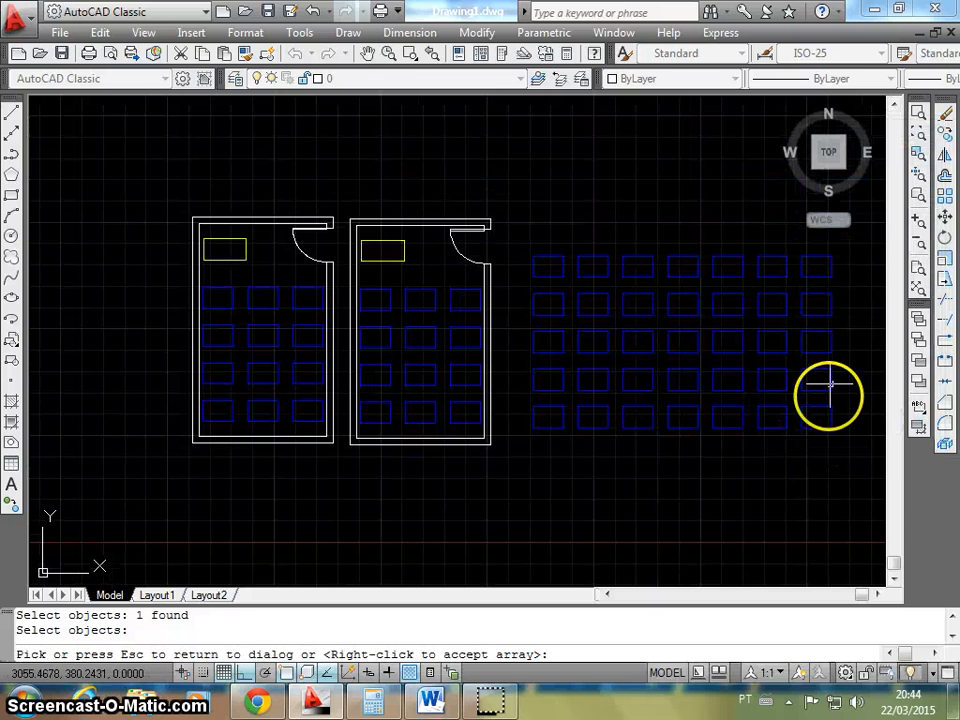
mouse_move(825, 392)
middle_down()
mouse_move(821, 354)
mouse_move(623, 321)
middle_up()
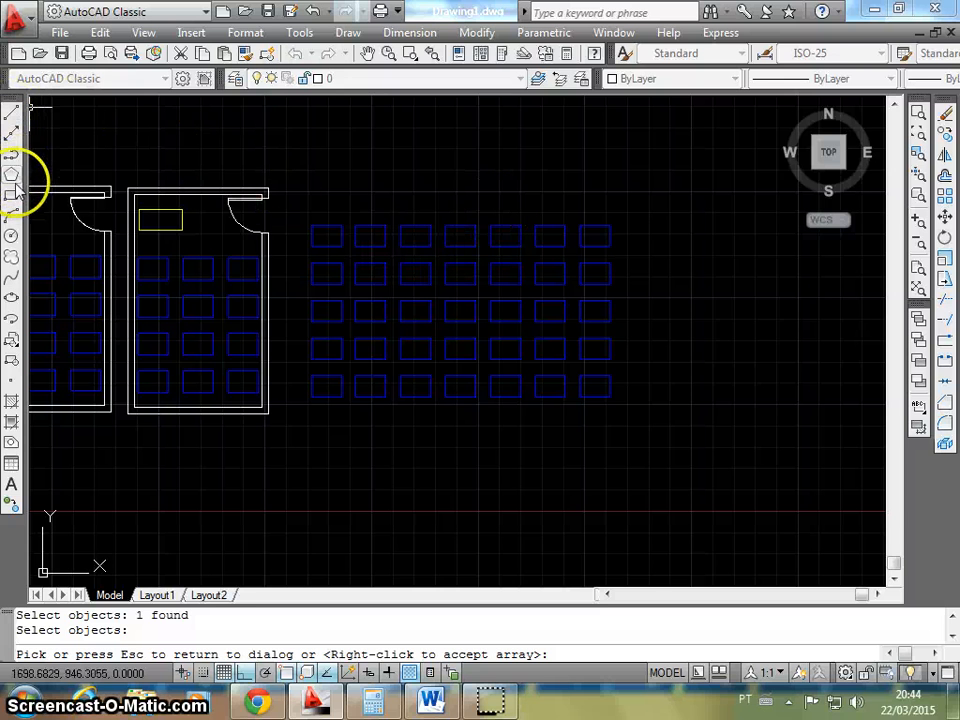
key(Escape)
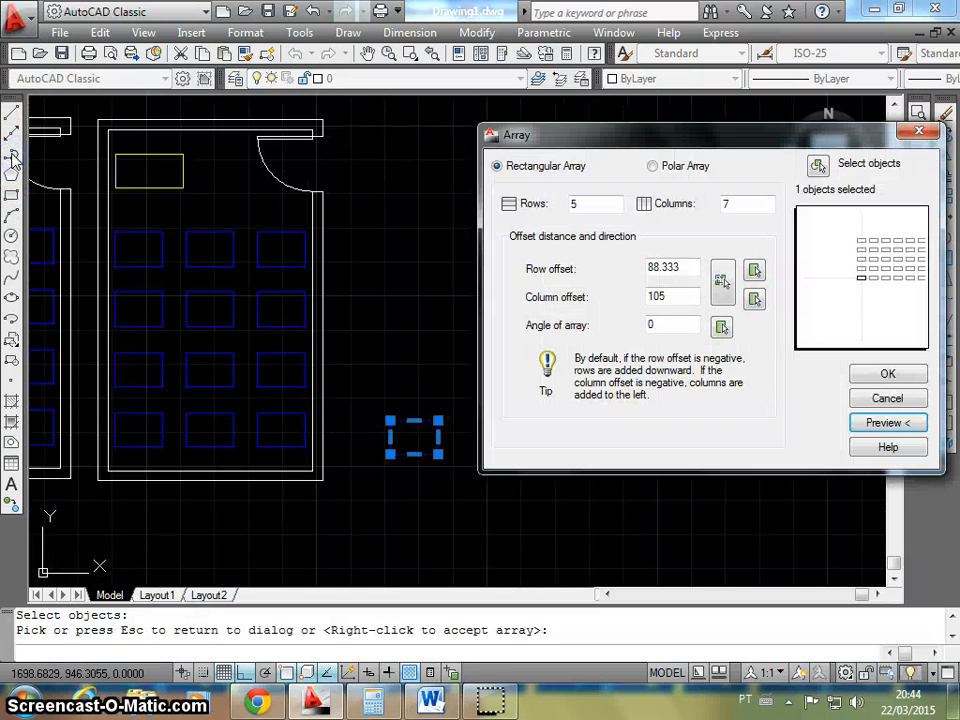
click(889, 374)
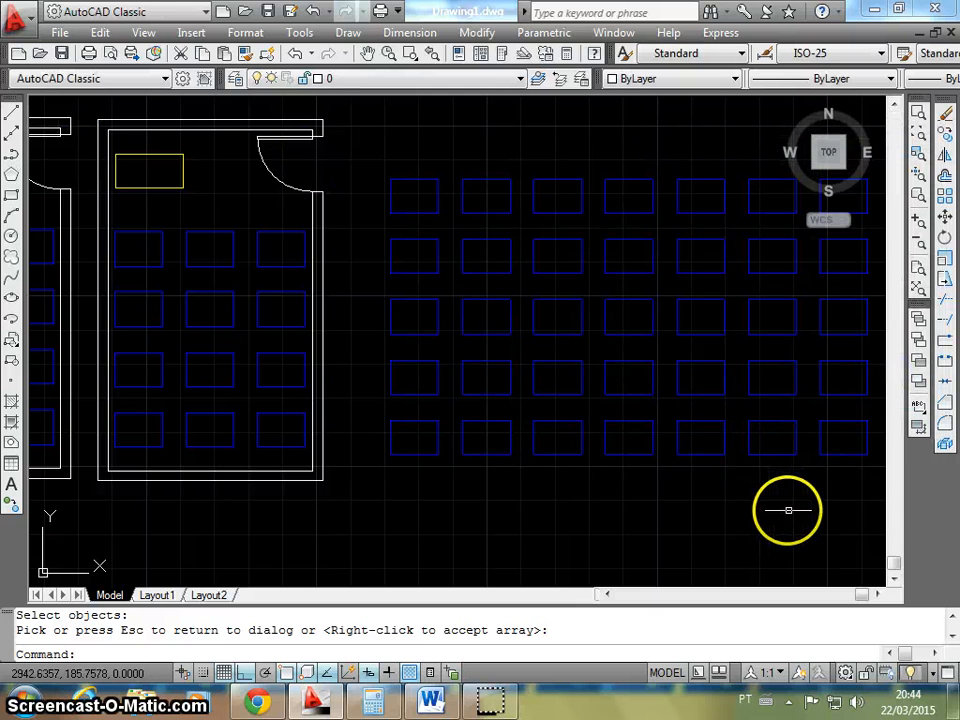
Draw a polyline room outline about 432 by 501 units around the four desk columns nearest the second room.
middle_drag(814, 306, 687, 305)
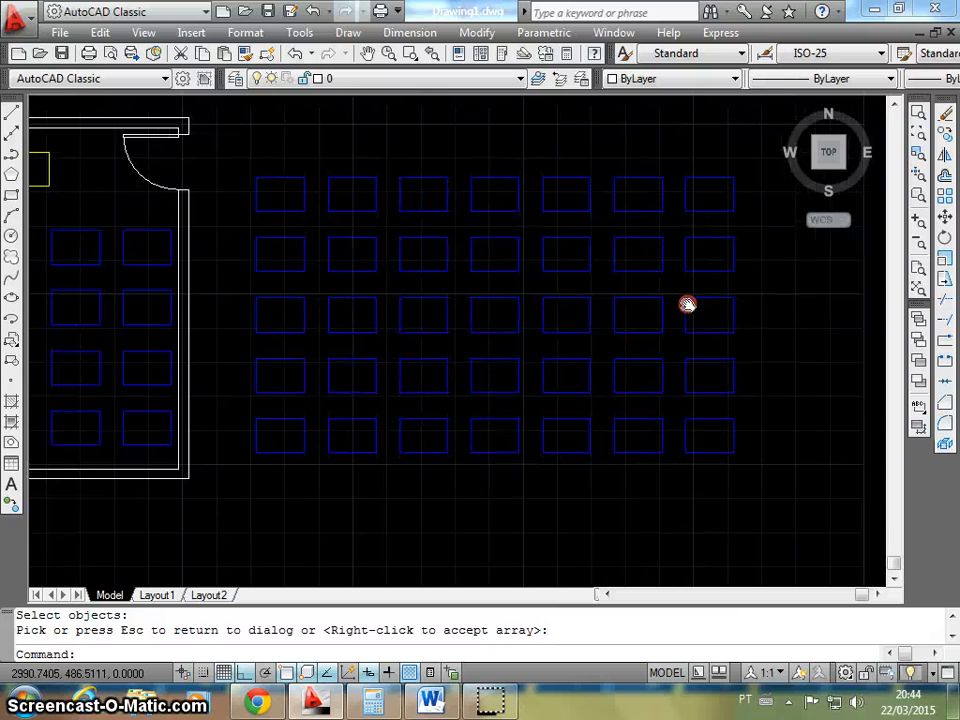
click(13, 154)
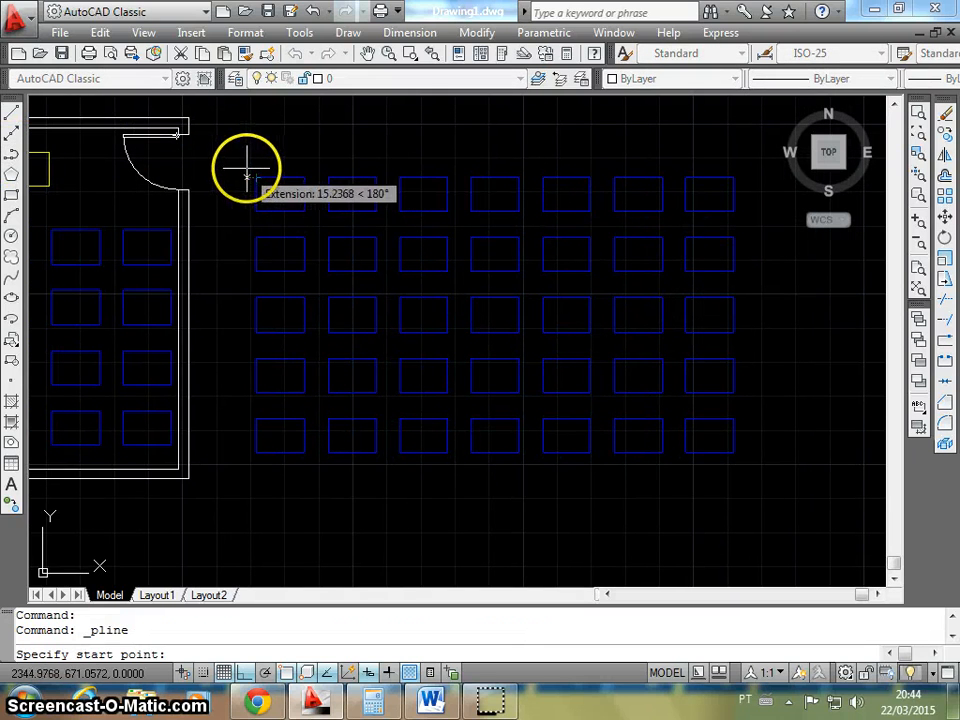
click(240, 163)
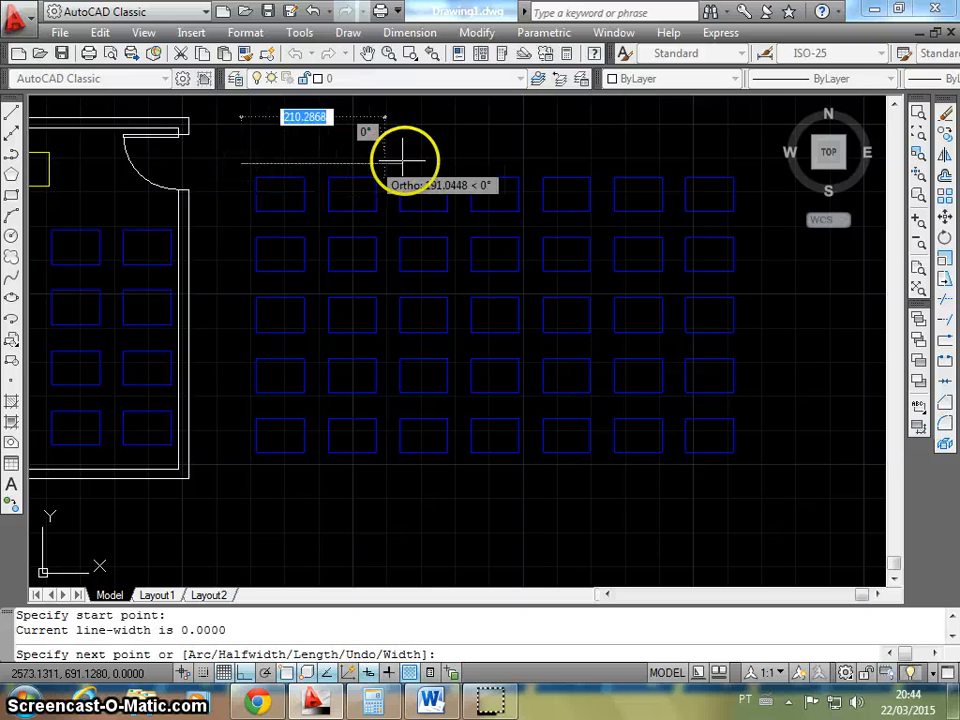
click(535, 162)
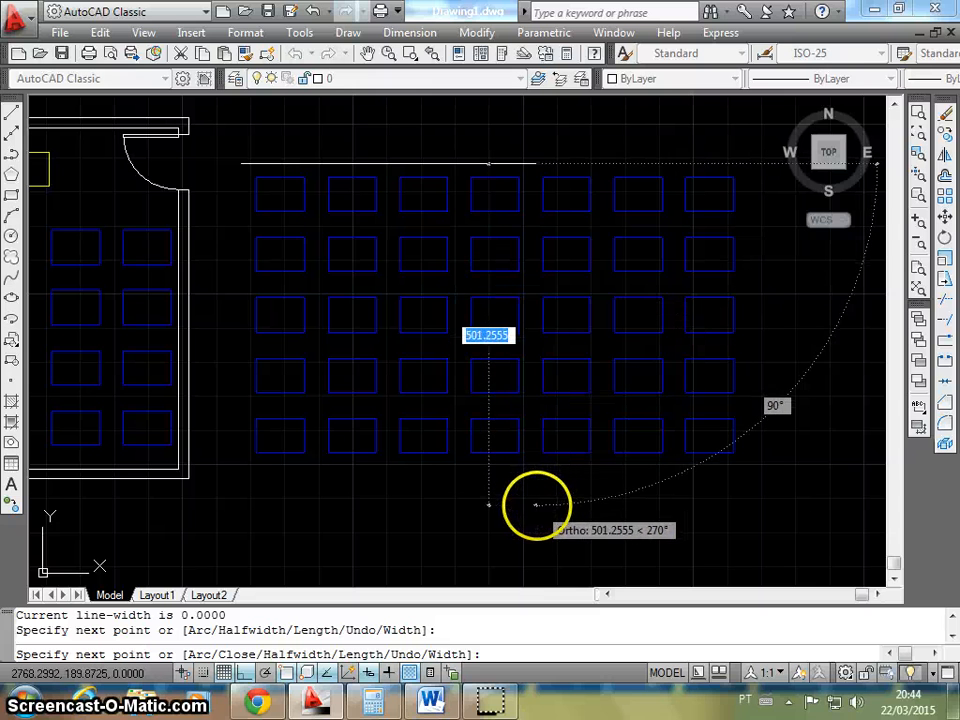
click(535, 504)
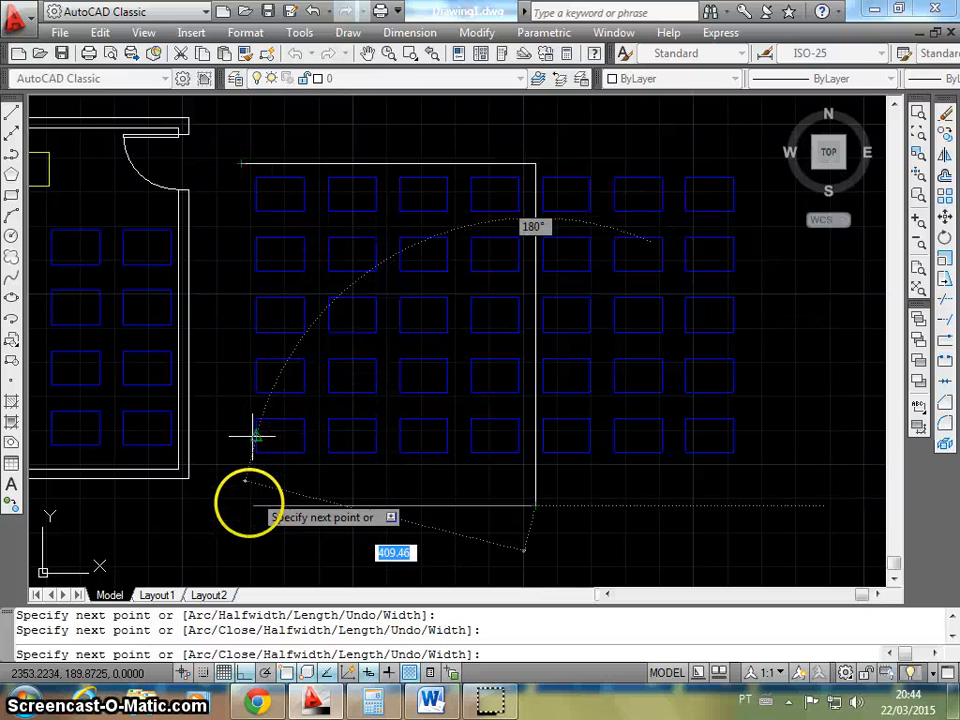
click(241, 505)
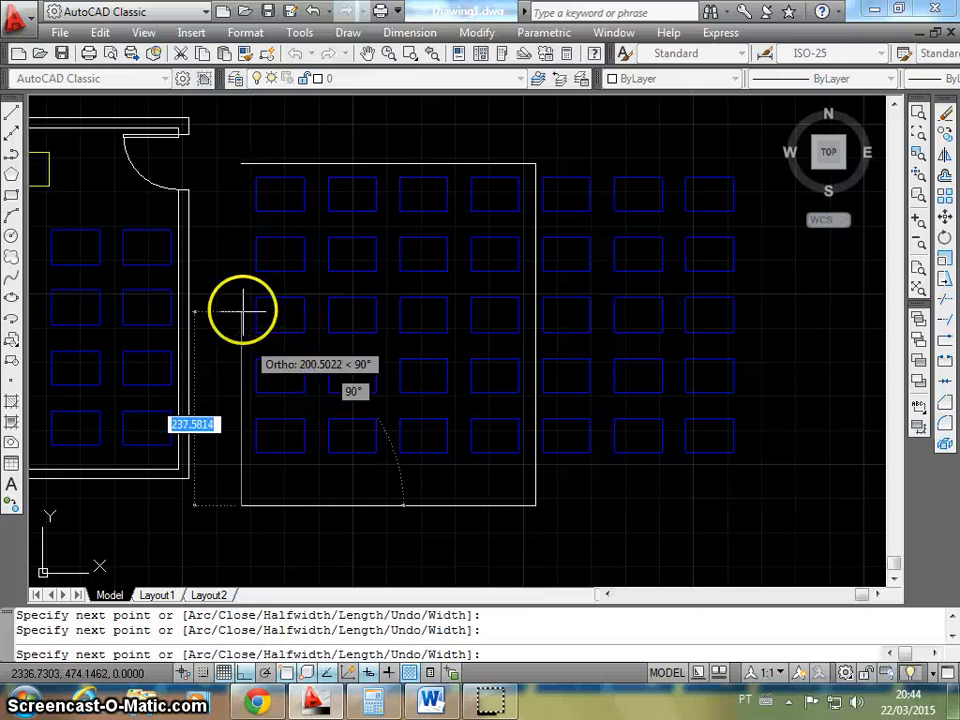
click(241, 164)
key(Escape)
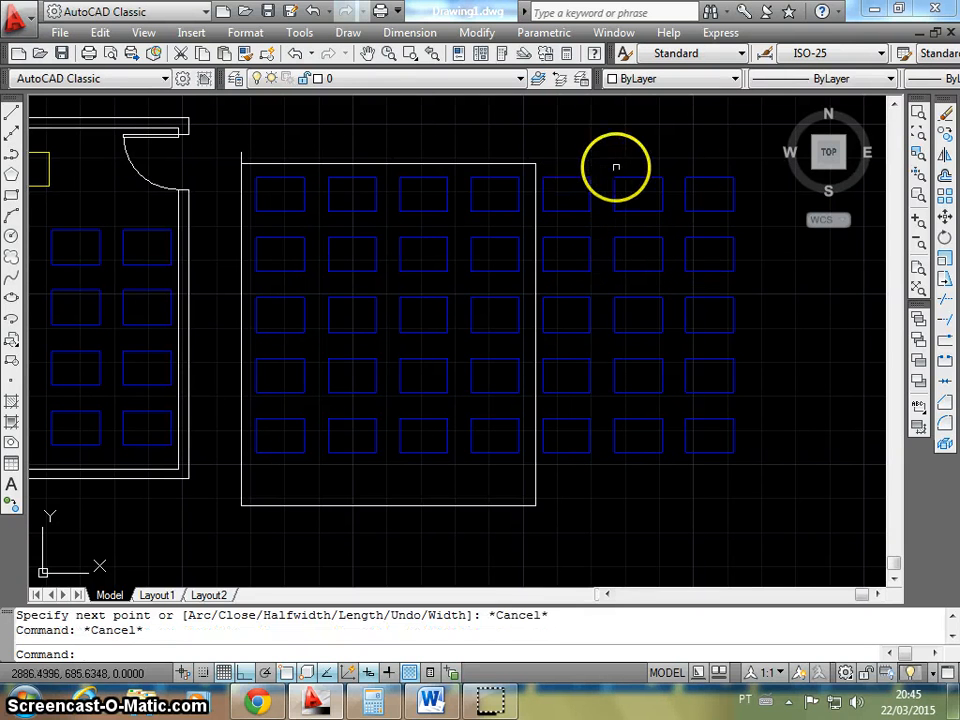
Erase the three columns of desks outside the new outline, on its right side.
click(746, 164)
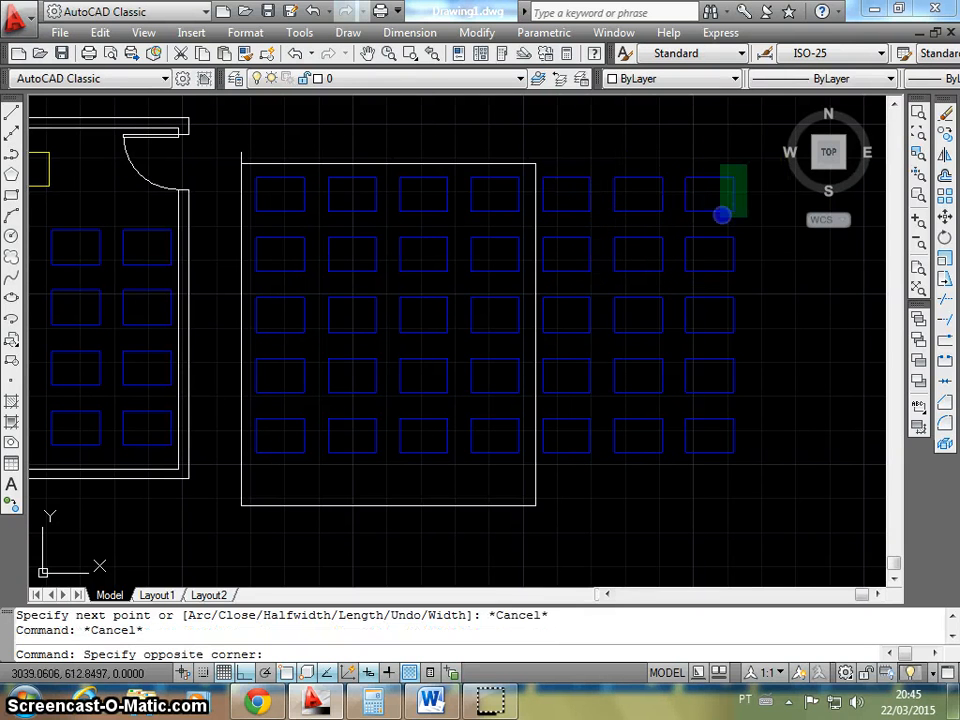
click(538, 485)
key(Delete)
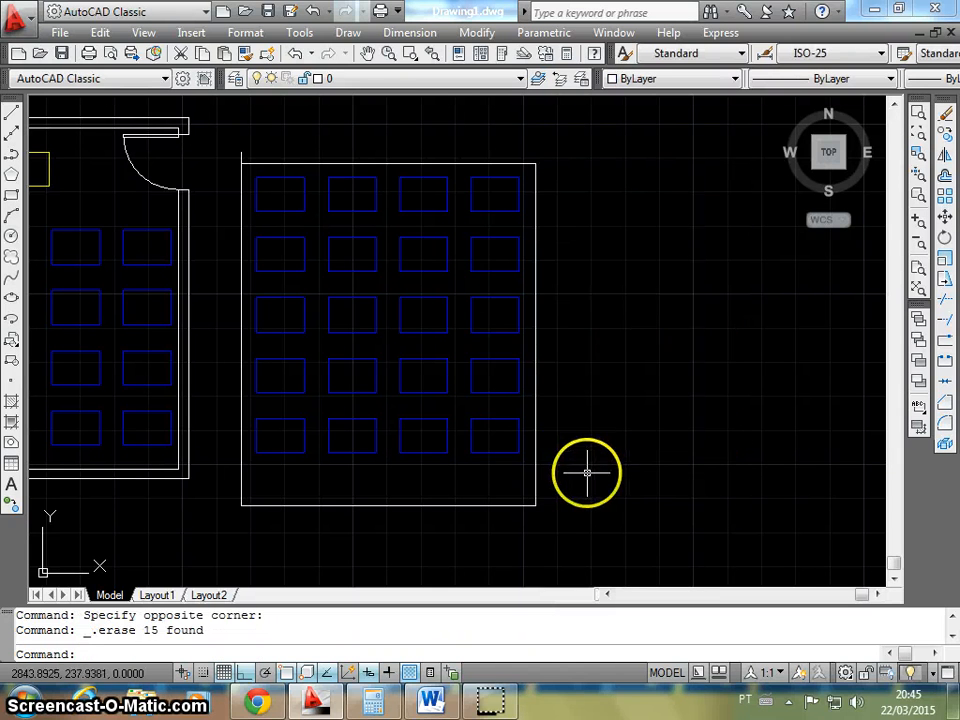
Erase the six inner desks inside the outline, keeping only the ring of desks along its perimeter.
click(338, 245)
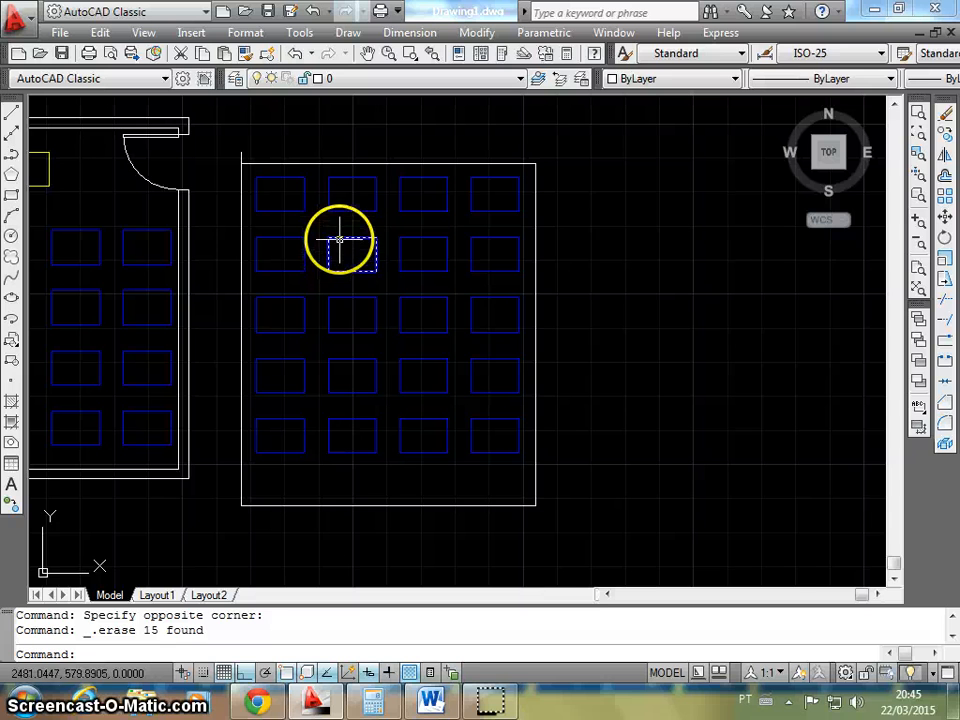
click(444, 360)
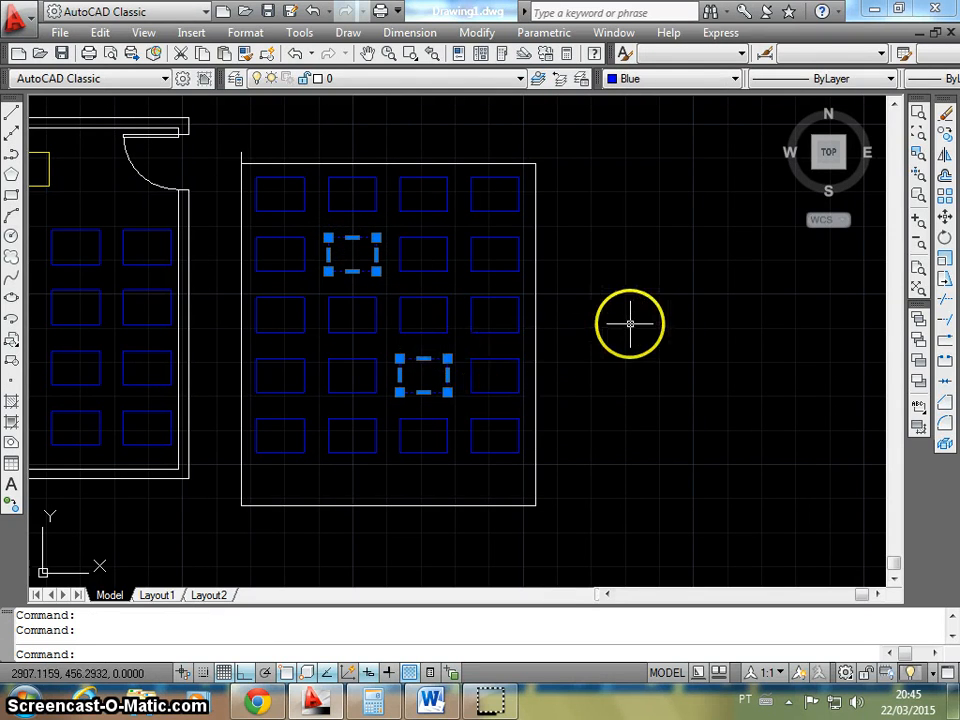
key(Delete)
click(369, 359)
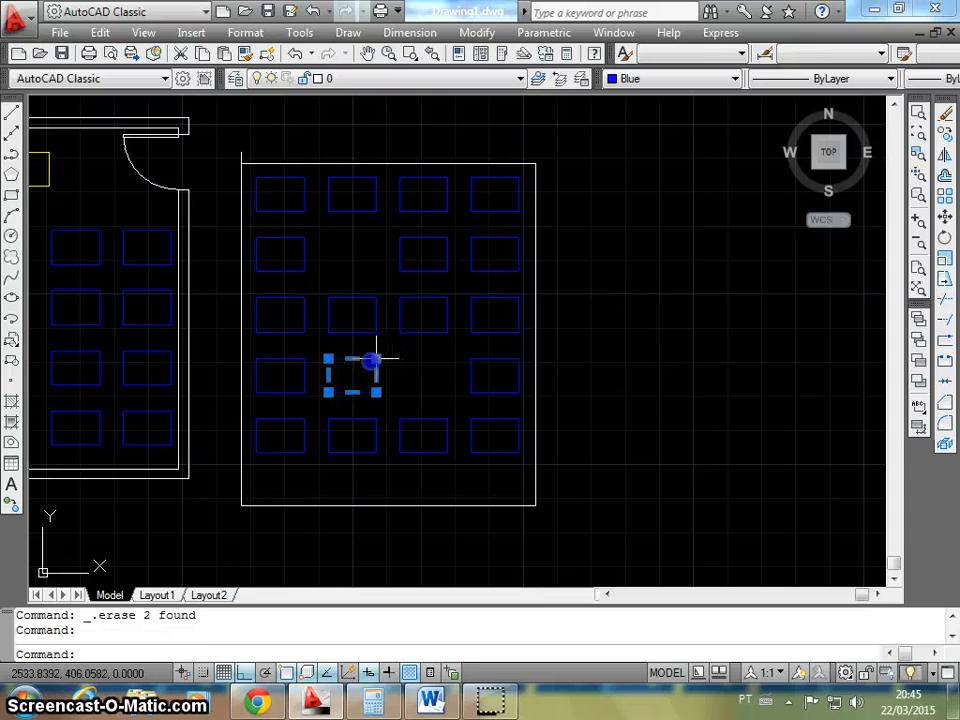
click(431, 277)
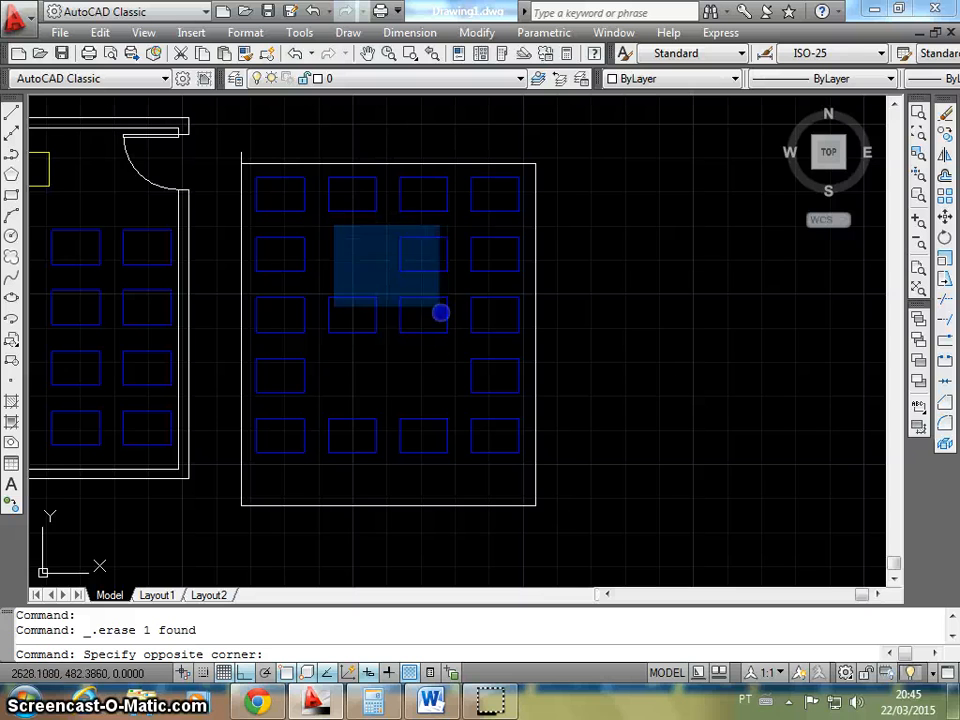
click(444, 359)
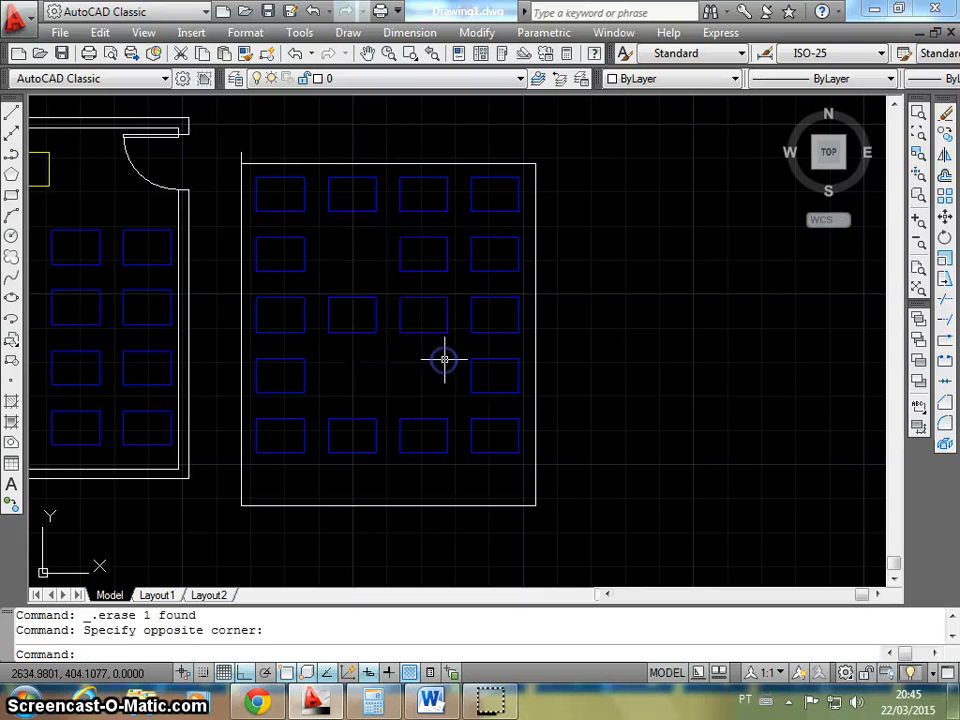
click(322, 340)
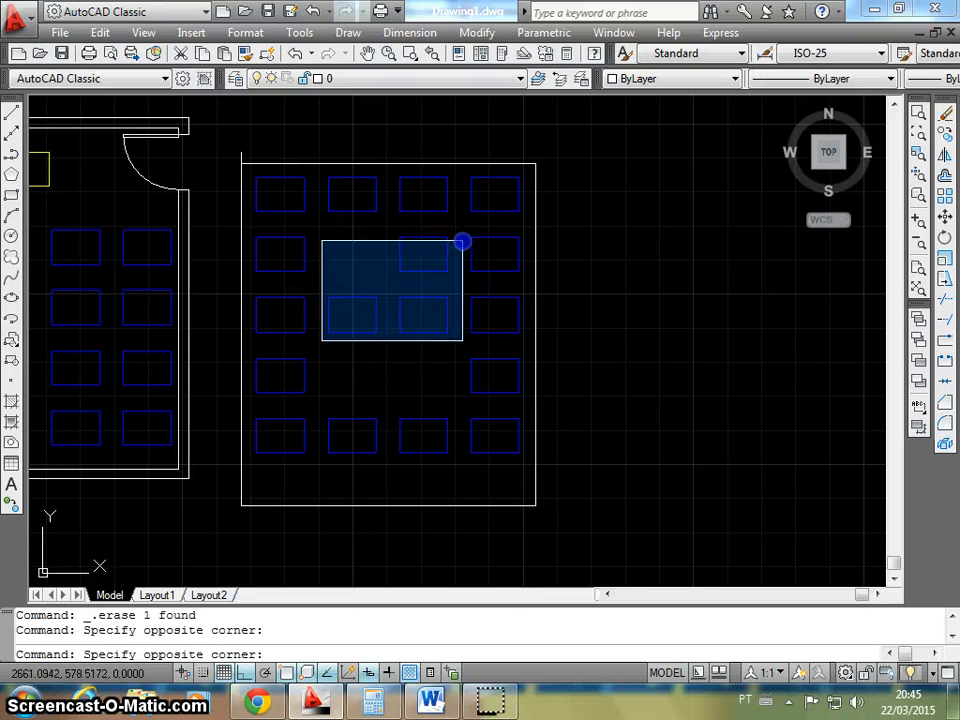
click(463, 224)
key(Delete)
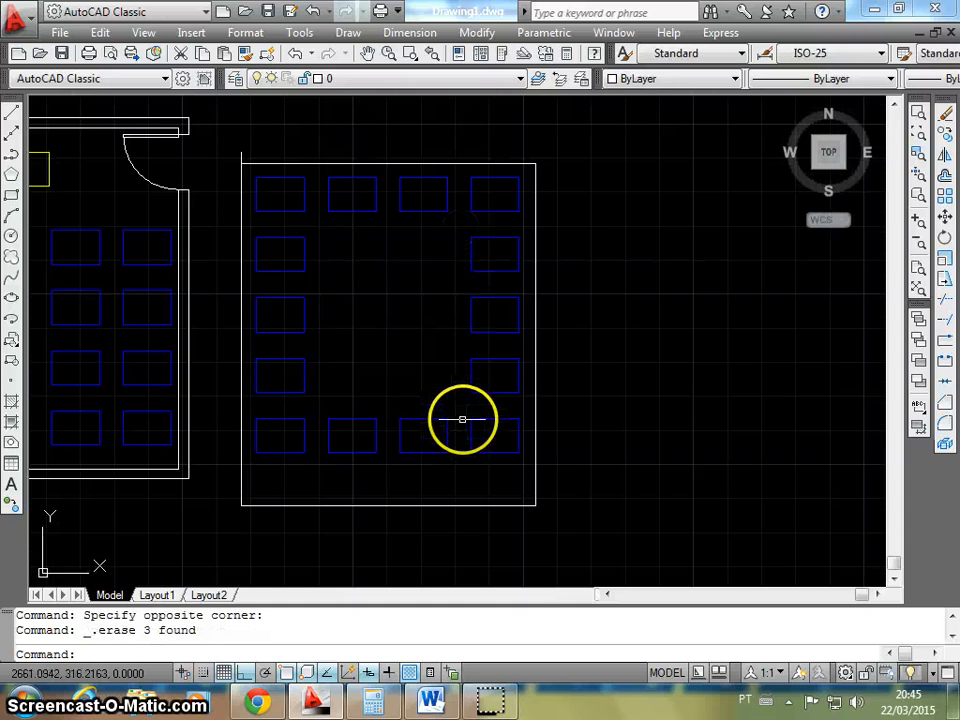
Switch to the Word notes to recheck the Rows and Columns step formulas and go back to the AutoCAD drawing.
scroll(463, 418, down, 2)
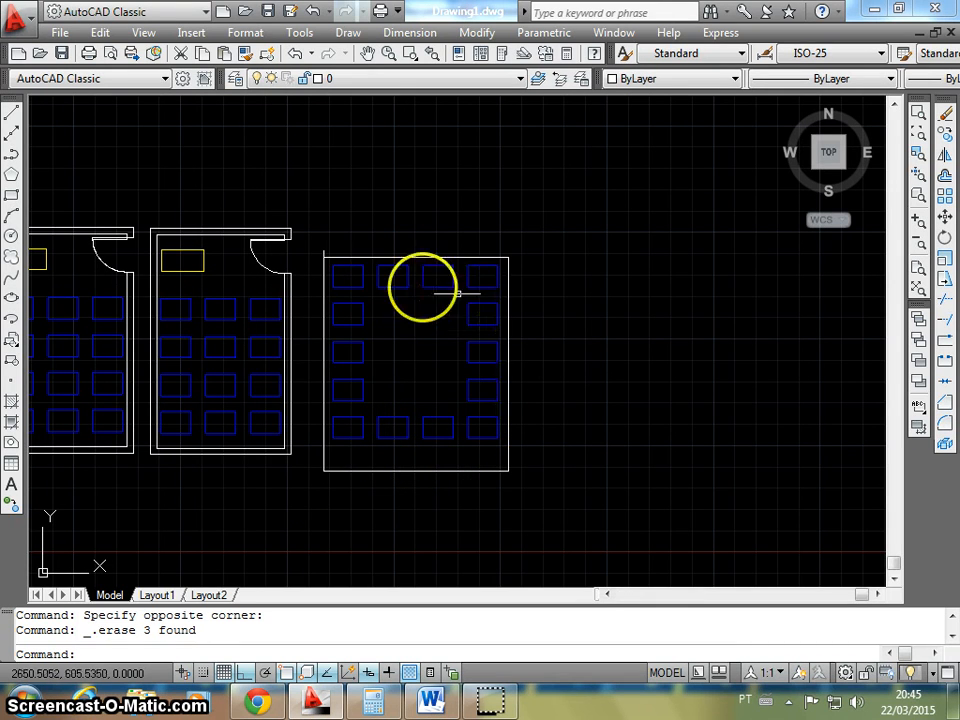
click(324, 258)
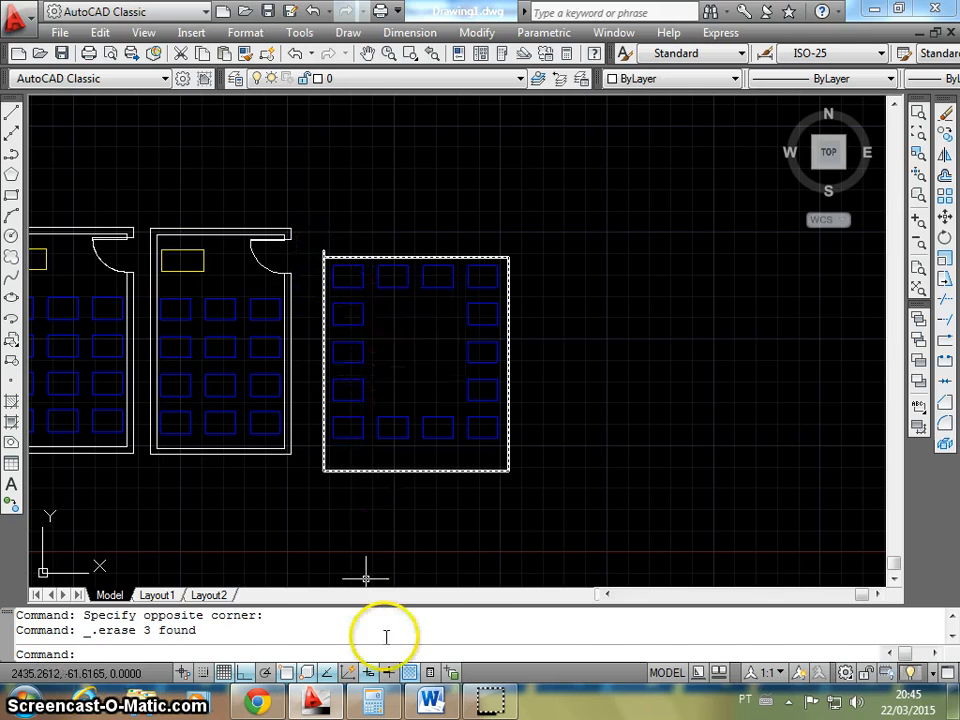
click(430, 701)
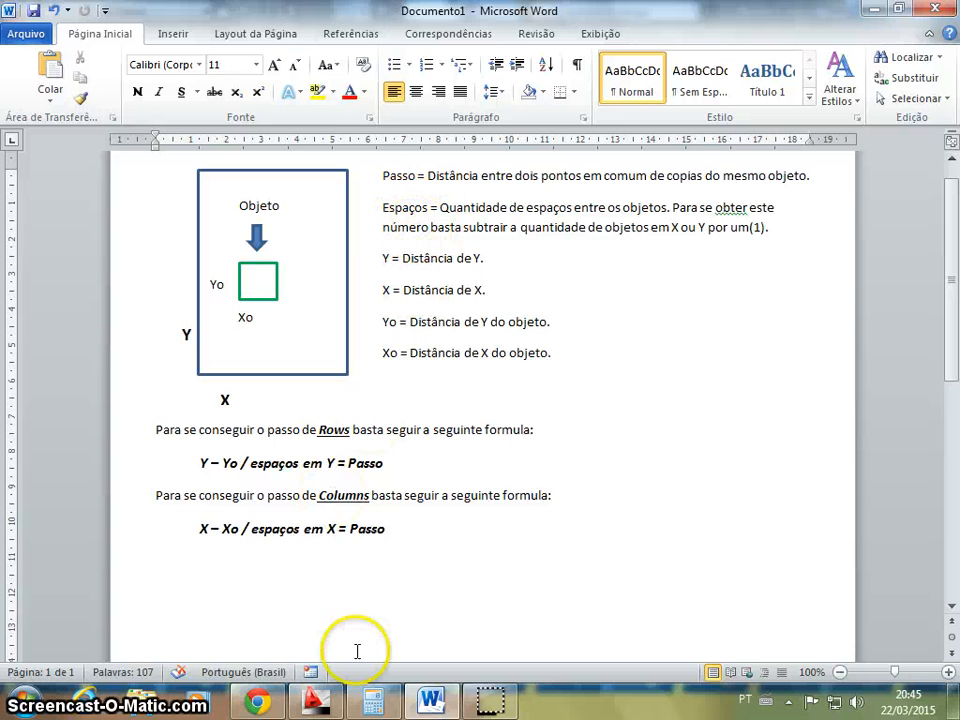
click(335, 706)
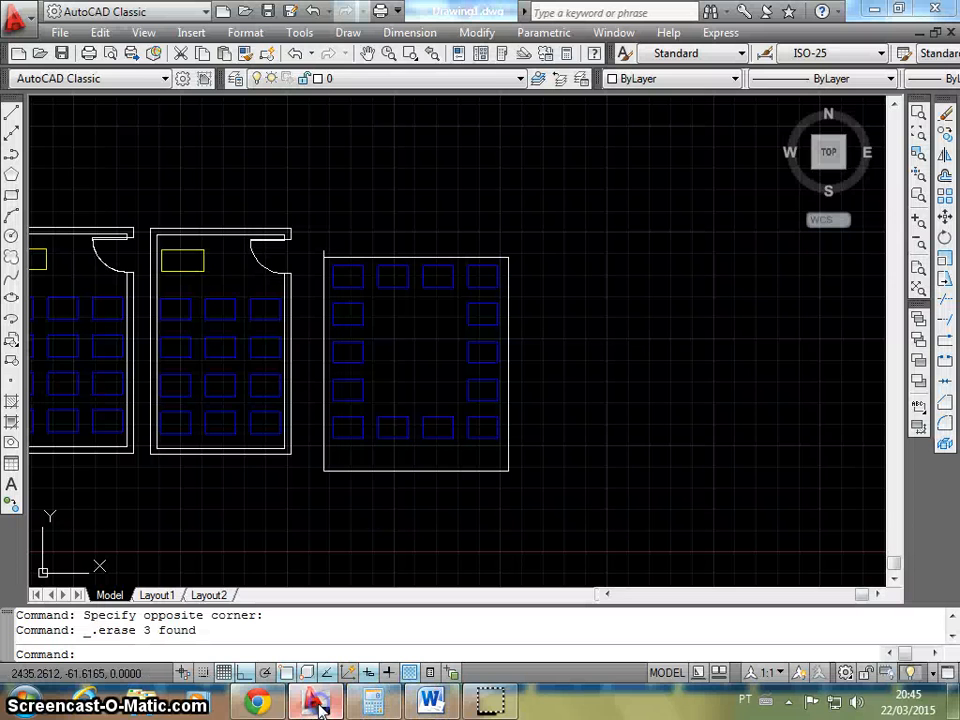